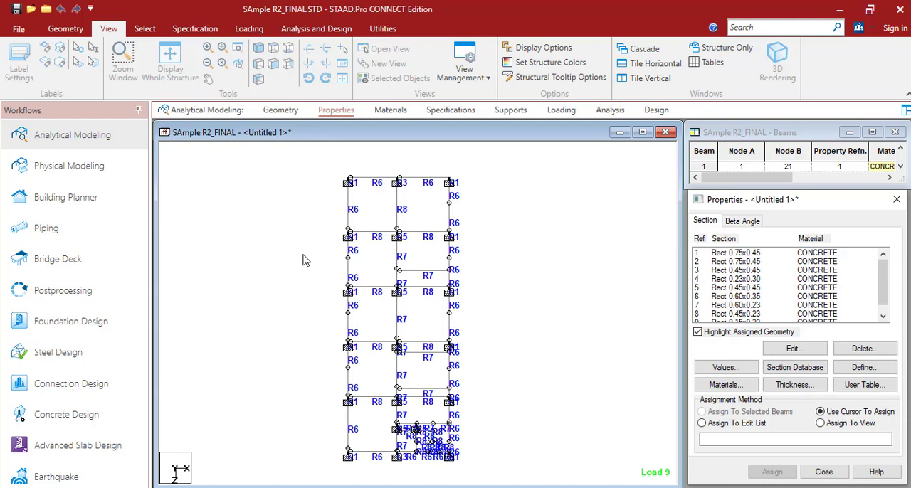
Show the labelled column and beam frame in isometric view
left_click(310, 249)
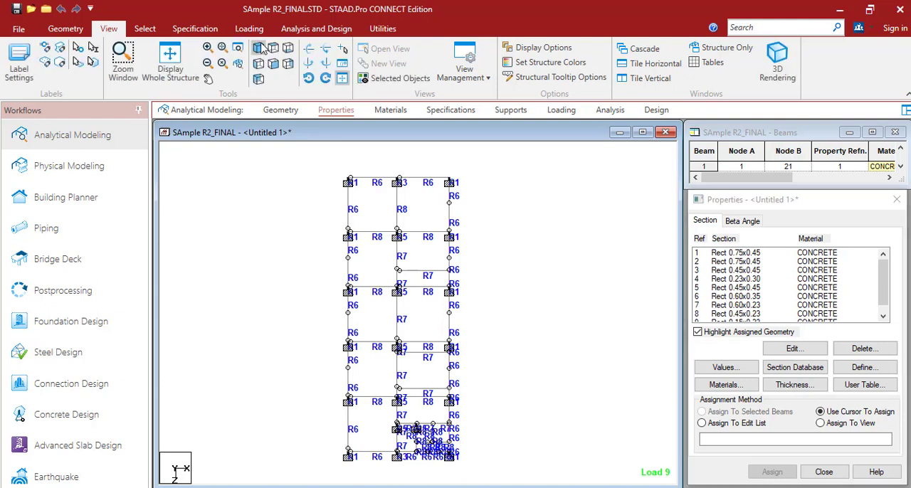
left_click(258, 48)
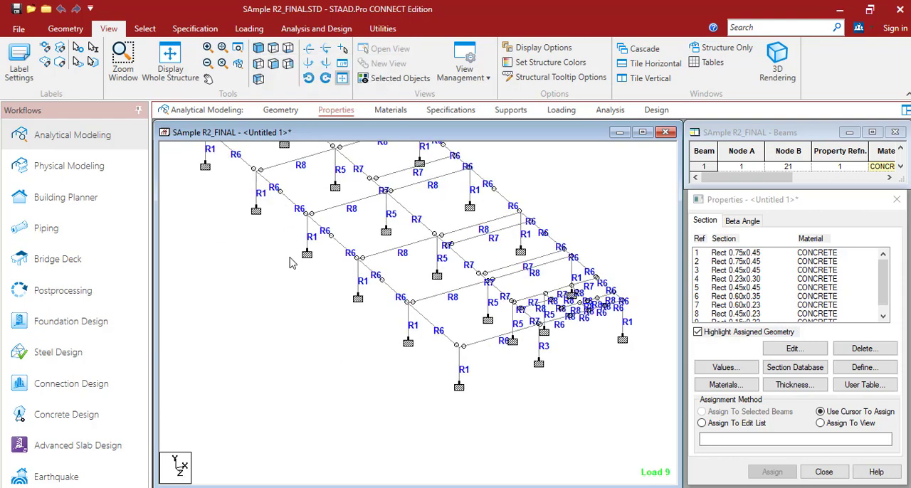
middle_click_drag(292, 285, 296, 317)
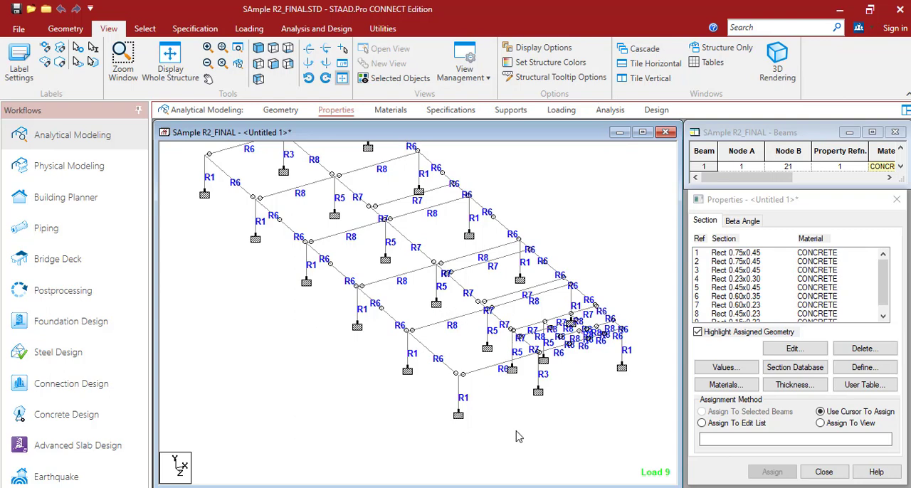
Switch to Adobe Reader and examine the colour-coded beam layout on the scanned plan together with its beam size legend
key("alt+Tab")
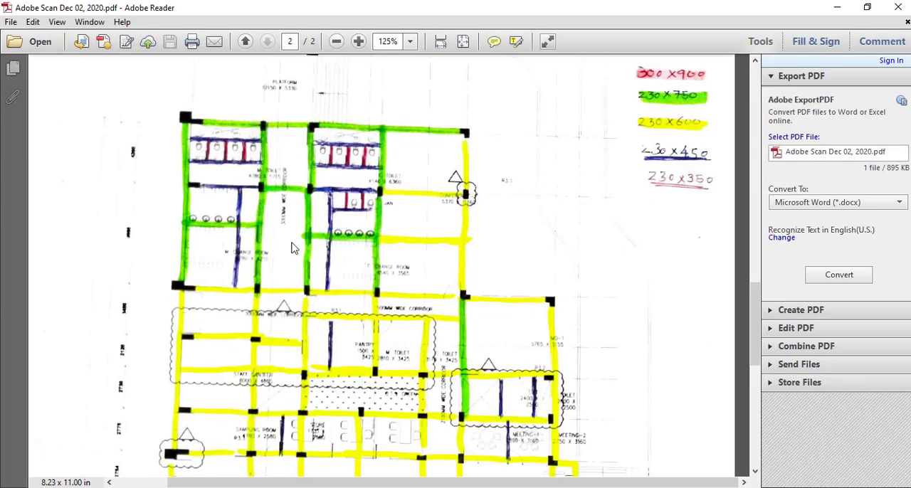
scroll(291, 248, "up", 1)
scroll(290, 238, "down", 2)
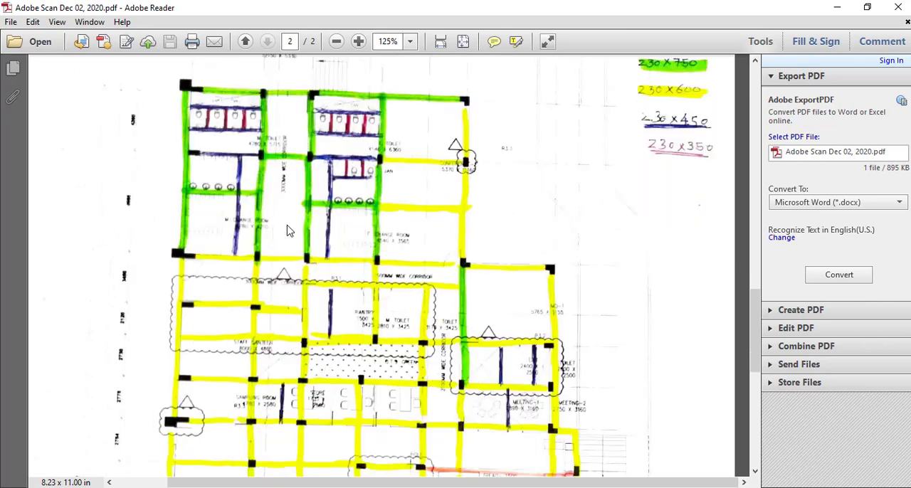
scroll(289, 231, "up", 3)
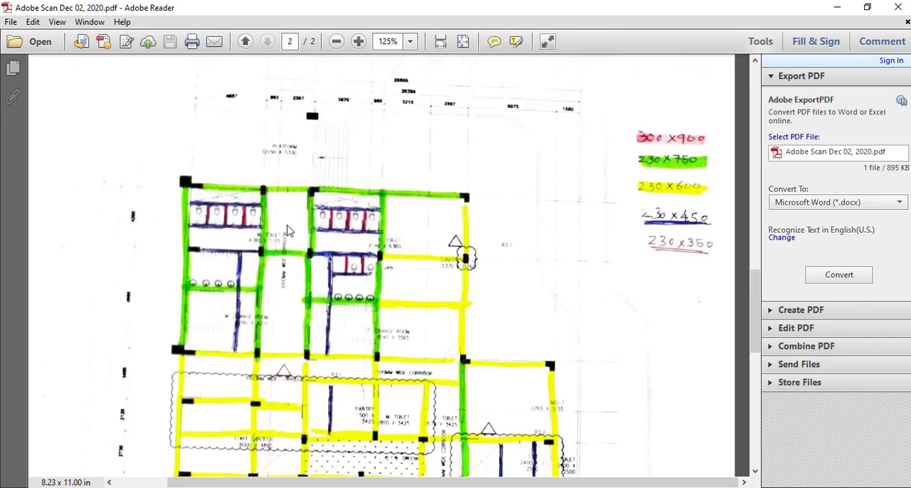
scroll(287, 231, "down", 1)
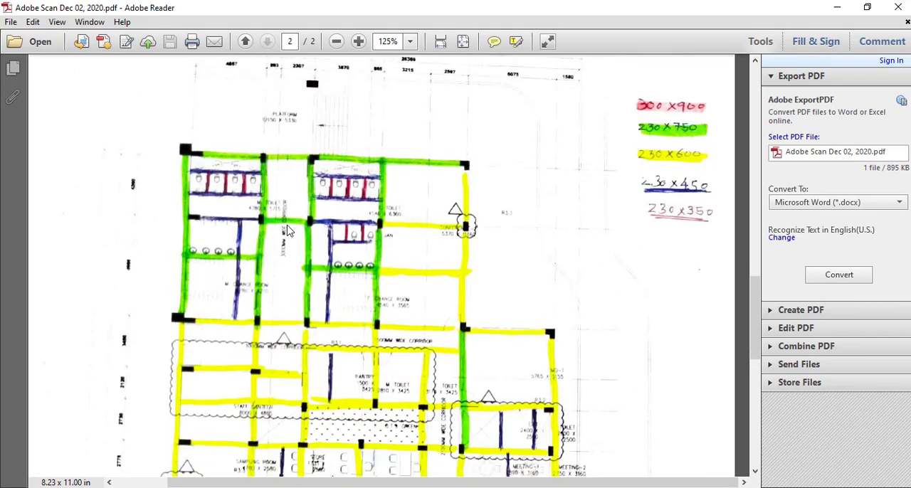
scroll(287, 231, "down", 2)
left_click(836, 7)
scroll(378, 283, "down", 2)
scroll(607, 253, "down", 1)
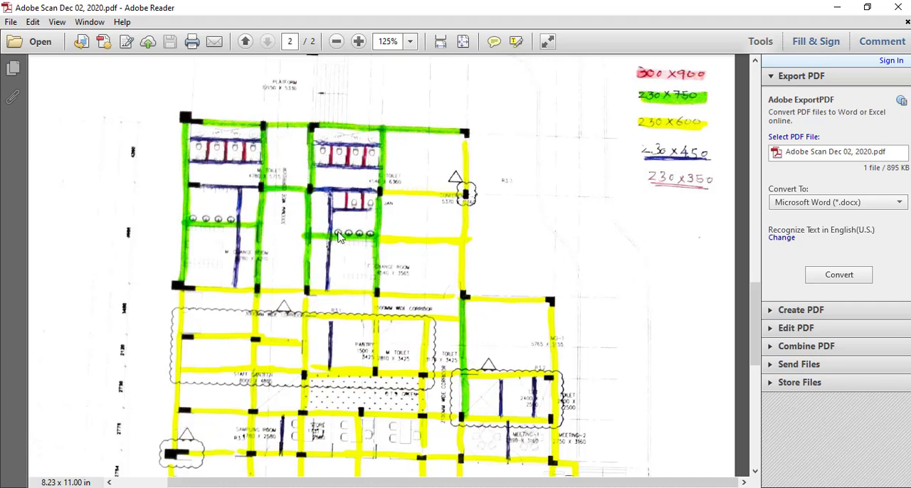
scroll(407, 243, "up", 1)
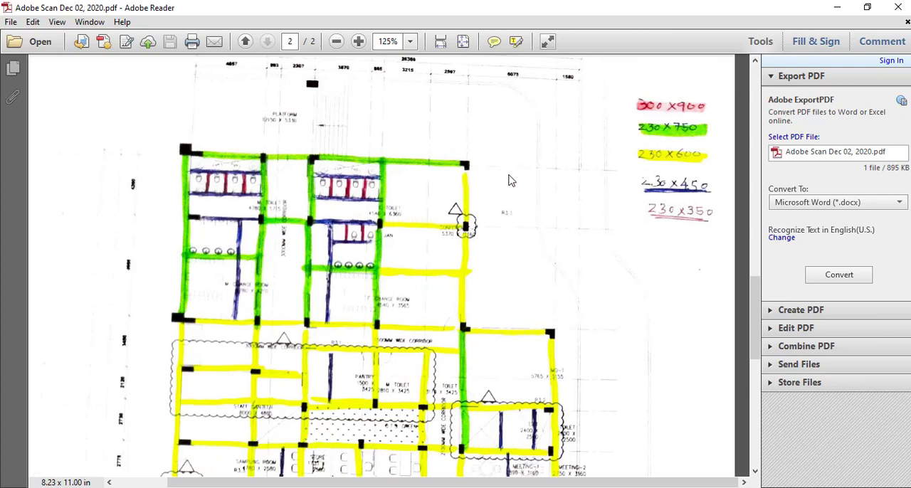
scroll(540, 201, "down", 1, "ctrl")
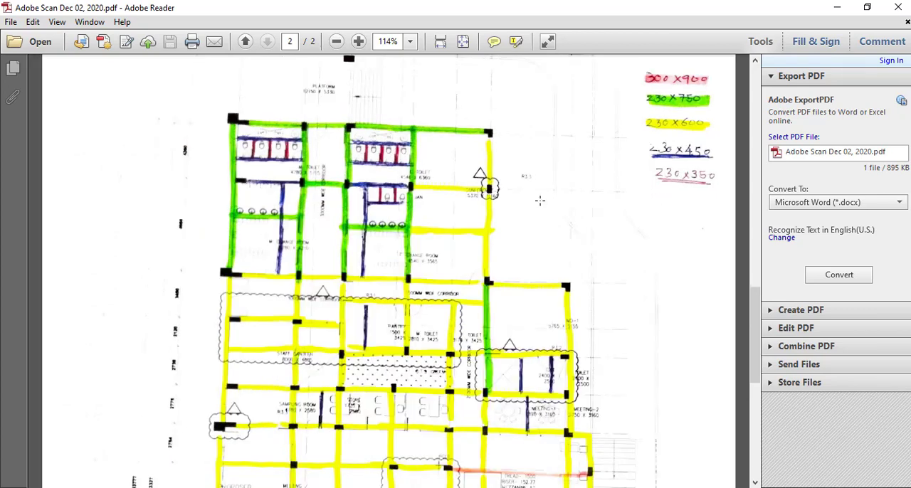
scroll(539, 202, "down", 1)
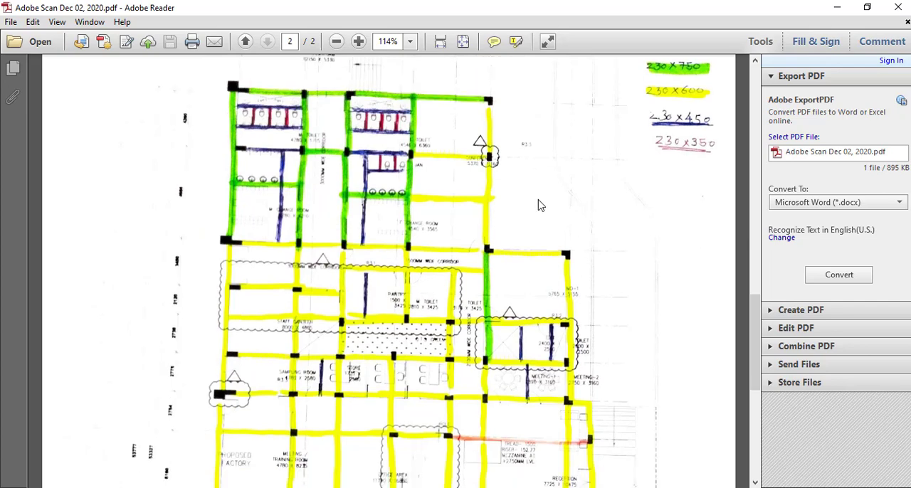
scroll(538, 205, "down", 2)
scroll(539, 205, "up", 3)
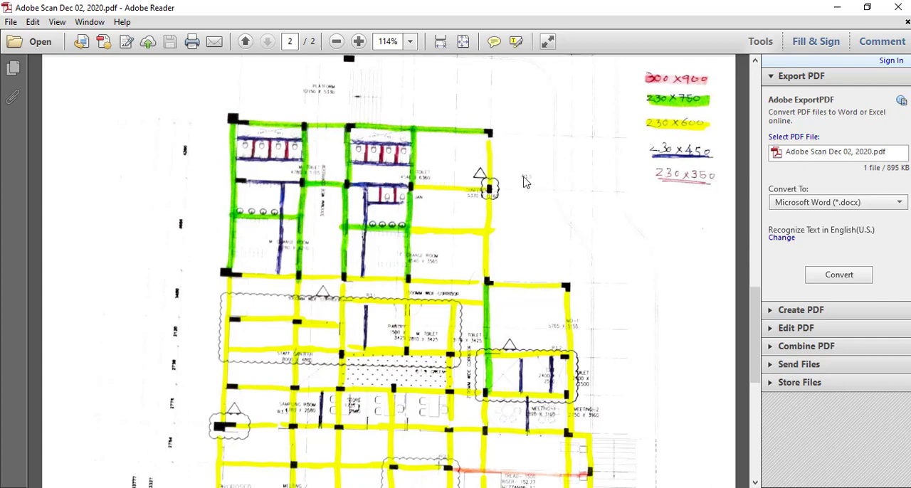
scroll(525, 178, "down", 2)
scroll(528, 176, "down", 2)
scroll(530, 175, "up", 4)
scroll(309, 187, "up", 2)
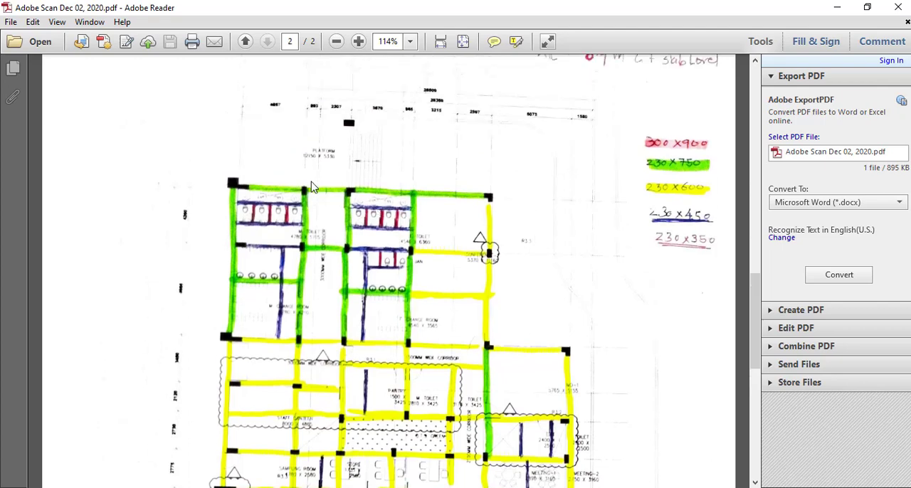
scroll(356, 189, "up", 1)
scroll(384, 191, "up", 1)
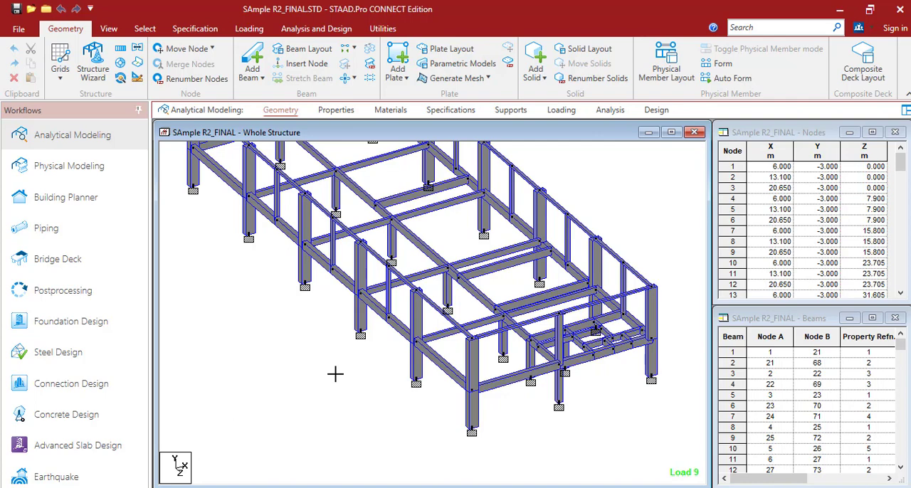
Display the section properties of the whole structure and highlight the members assigned to sections 1 to 4 in turn
left_click(333, 109)
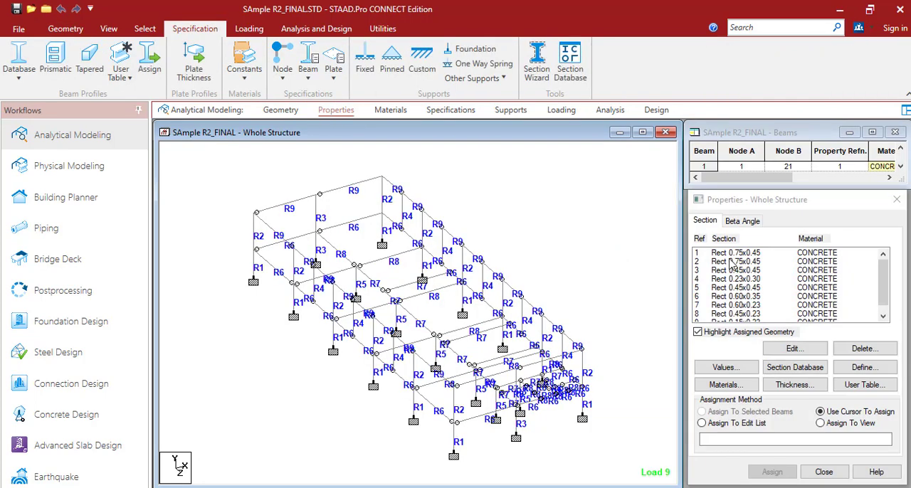
left_click(740, 262)
left_click(740, 253)
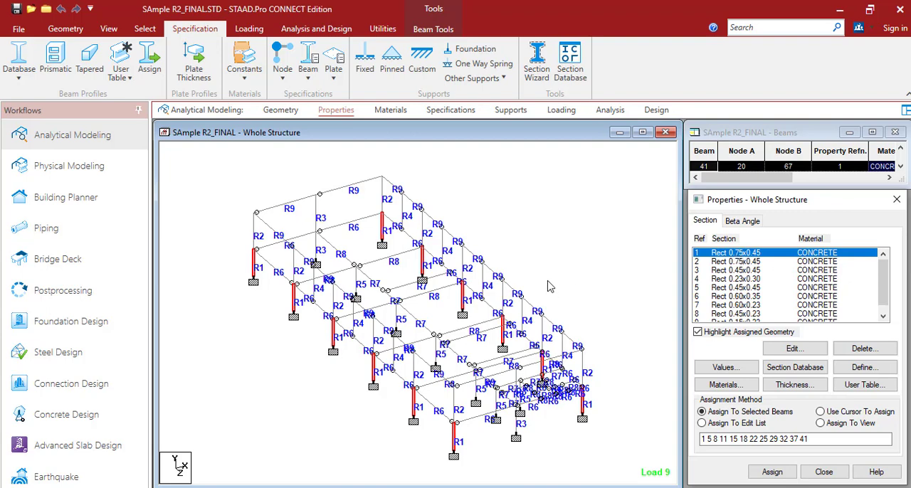
scroll(552, 285, "up", 2)
scroll(556, 268, "up", 1)
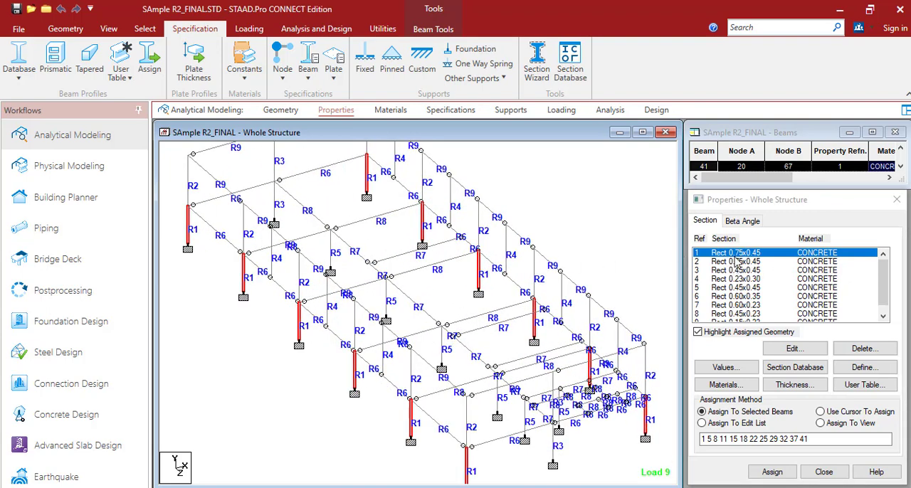
left_click(735, 257)
left_click(735, 261)
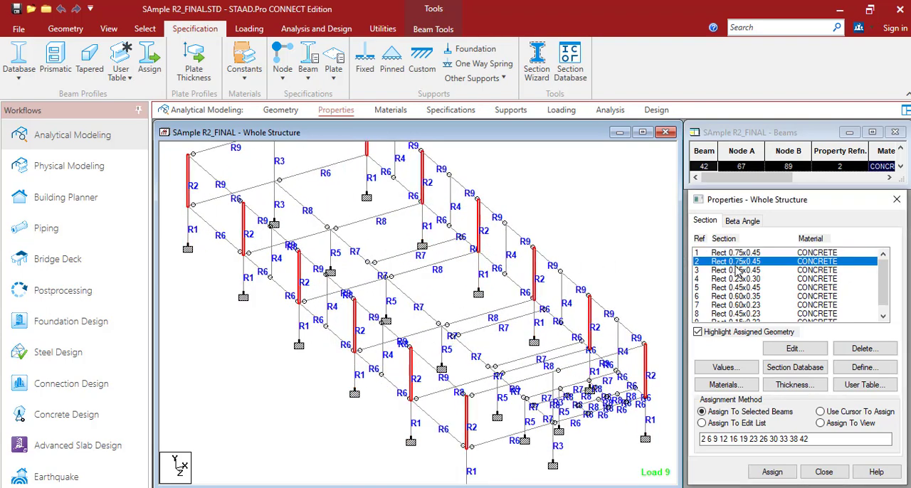
left_click(738, 272)
left_click(738, 278)
left_click(585, 251)
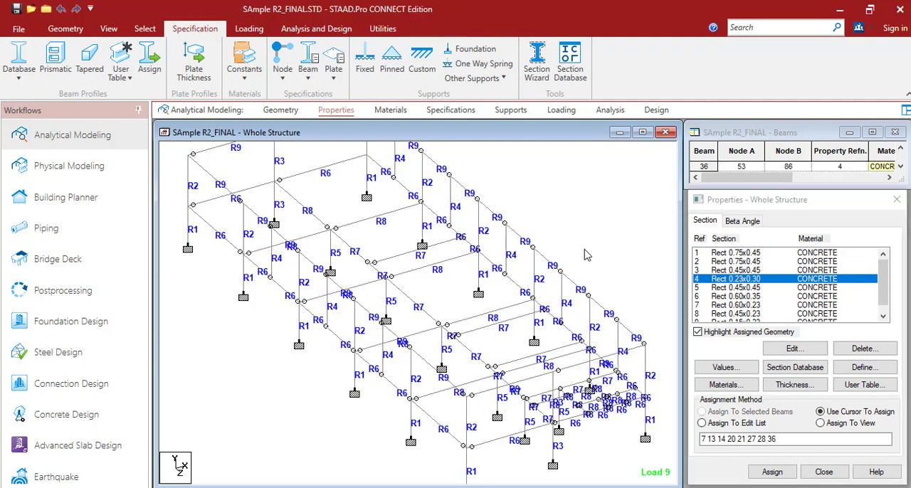
middle_click_drag(597, 247, 599, 234)
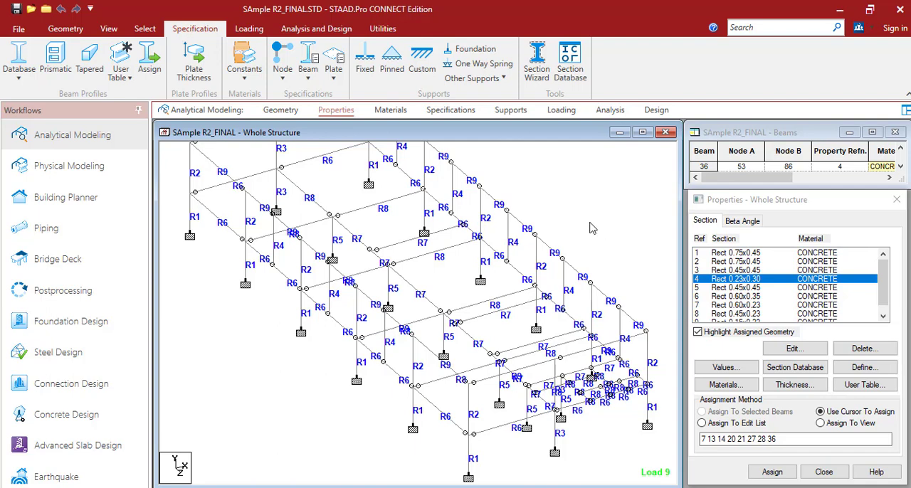
Isolate the lower-storey columns and beams from the front view in the active window, and show them in isometric view
left_click(109, 29)
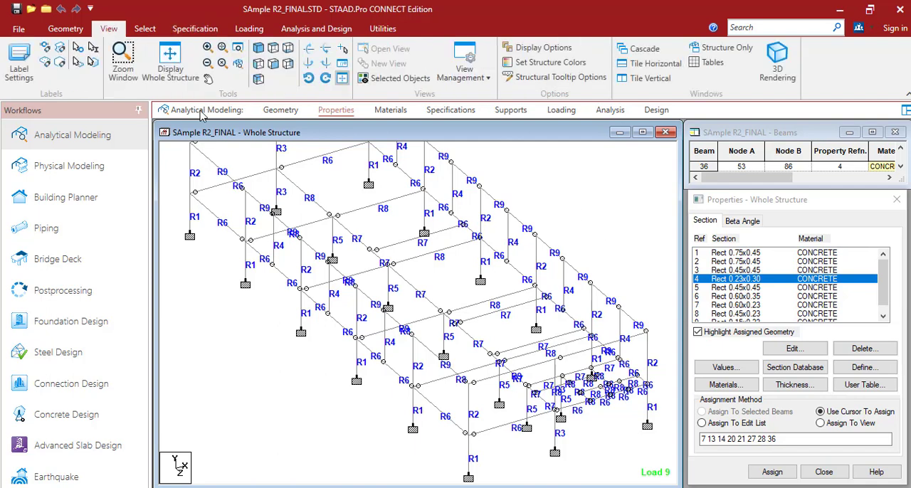
left_click(273, 63)
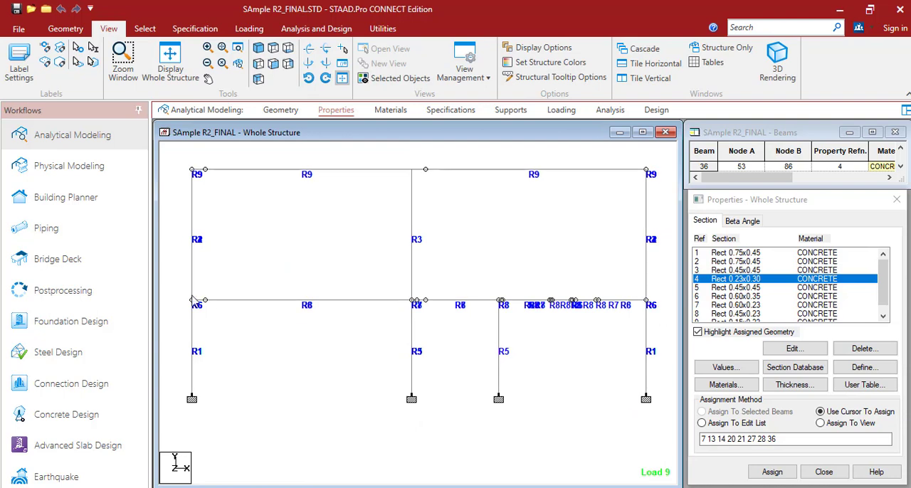
left_click_drag(171, 288, 657, 413)
right_click(583, 389)
left_click(612, 304)
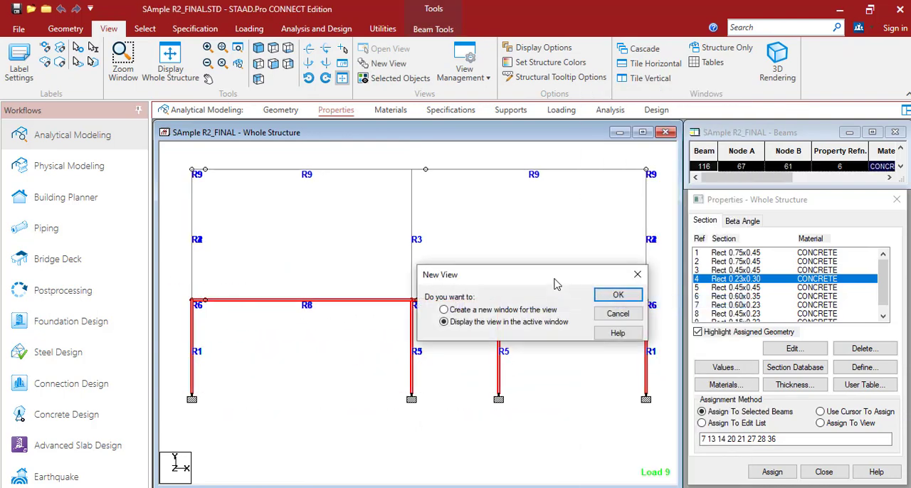
left_click(616, 295)
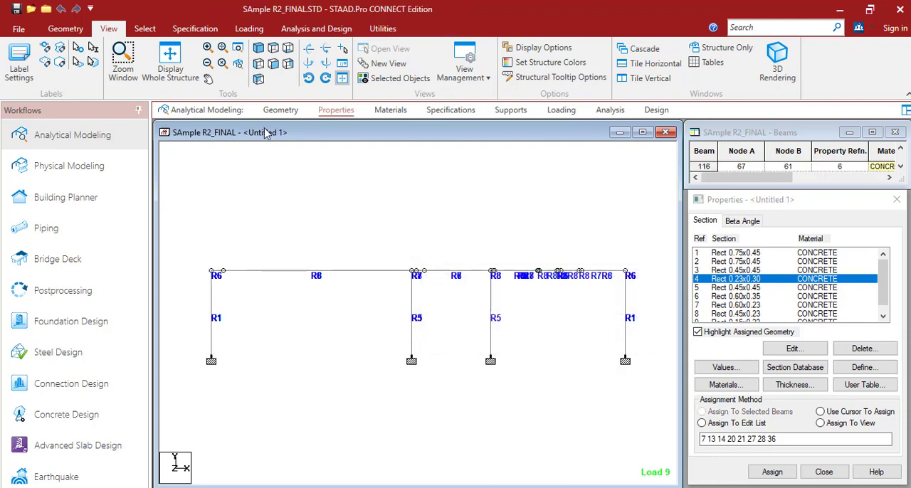
left_click(272, 48)
middle_click_drag(297, 275, 312, 266)
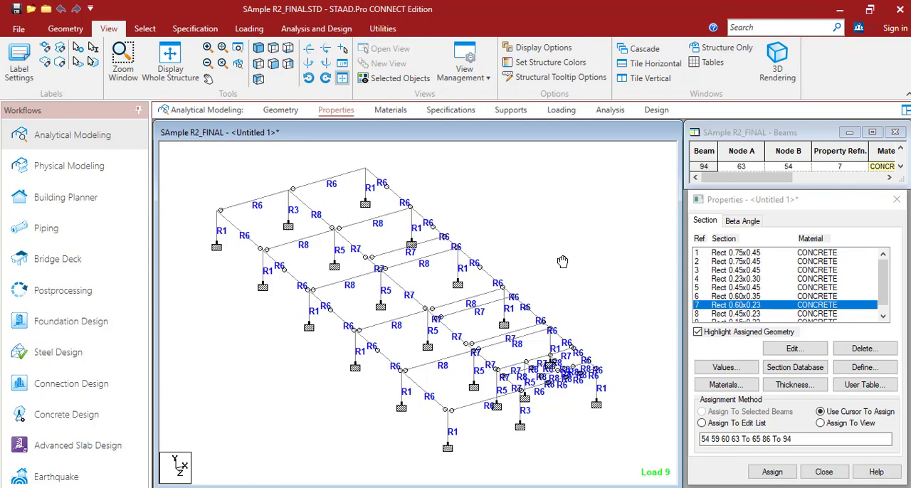
Check which isolated members use each listed section by highlighting the column sections and the Rect 0.60x0.23 beams
scroll(621, 285, "up", 4)
scroll(620, 284, "down", 3)
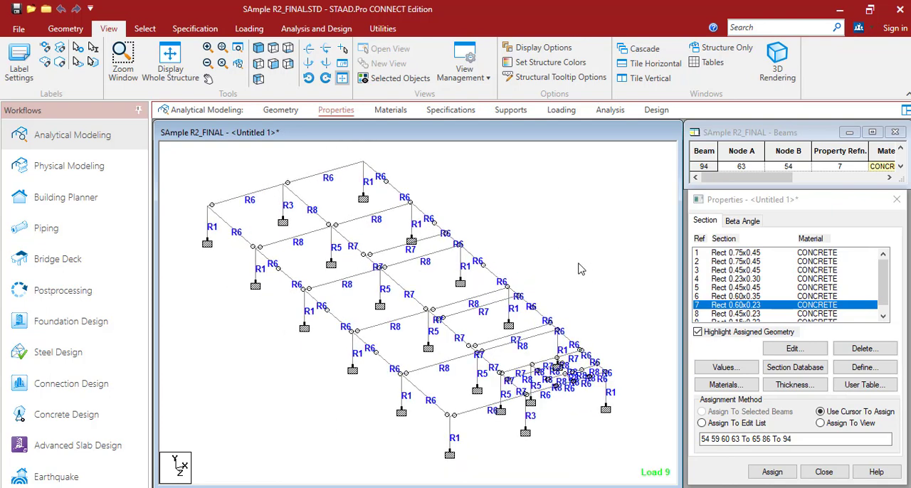
left_click(726, 254)
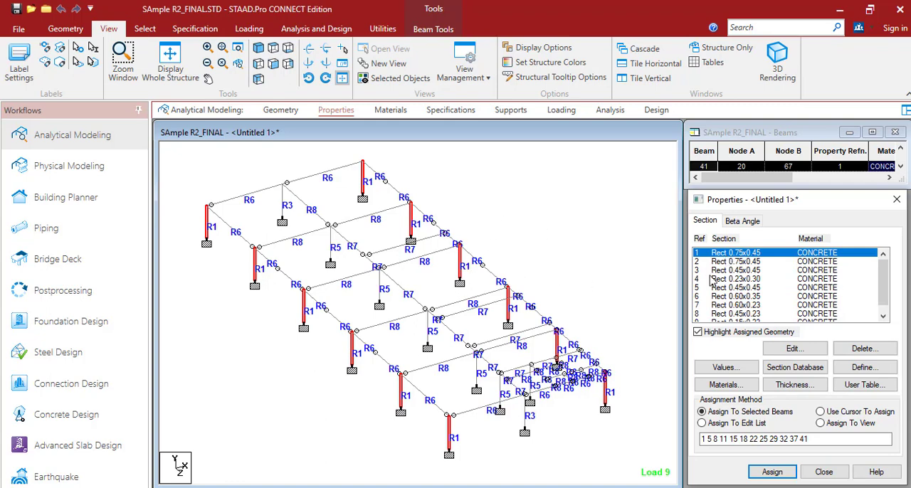
left_click(727, 263)
left_click(726, 279)
left_click(724, 287)
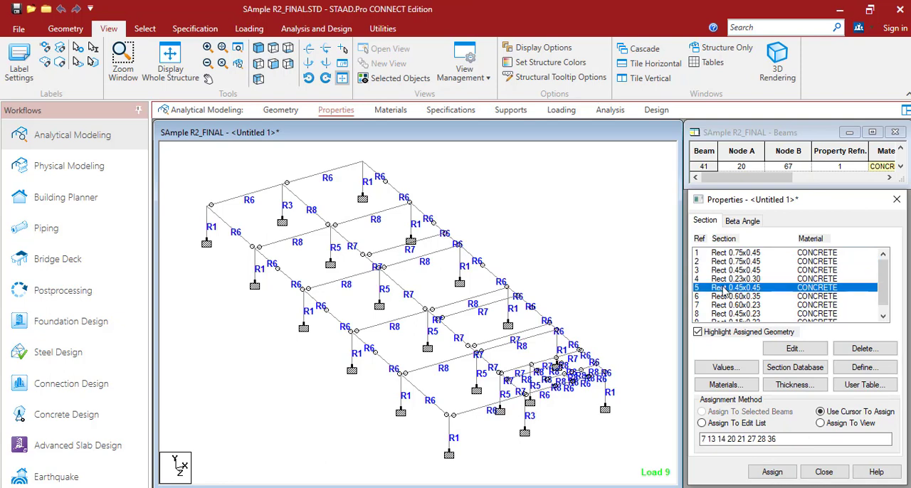
left_click(726, 254)
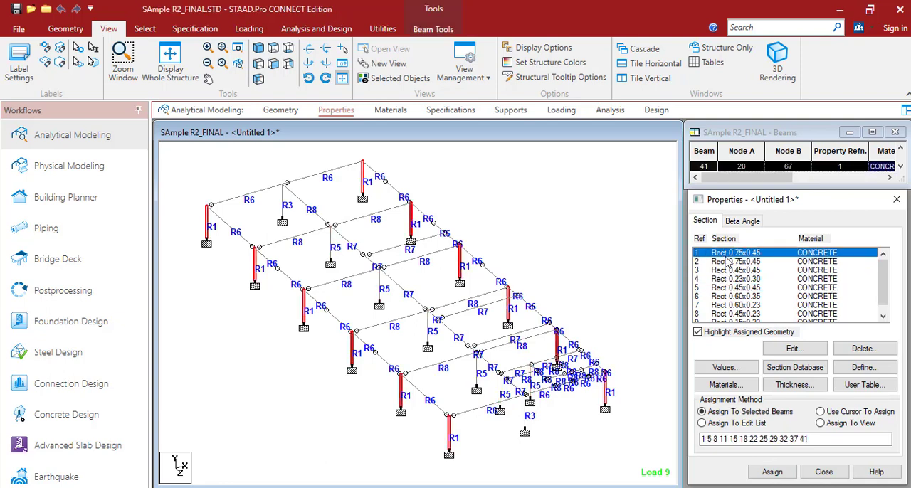
left_click(729, 271)
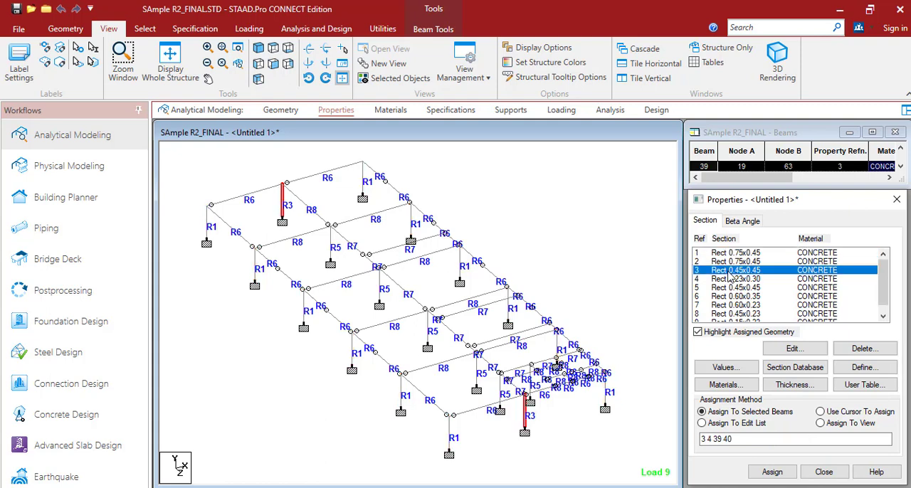
left_click(725, 306)
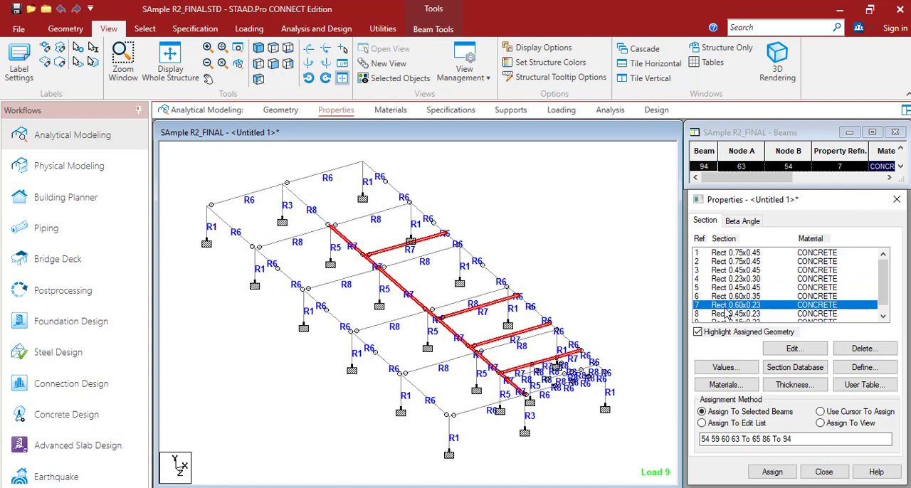
left_click(596, 267)
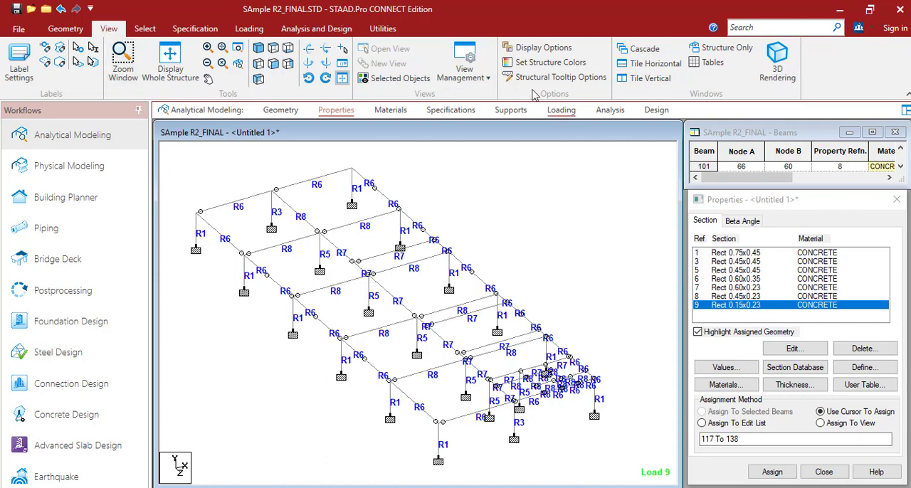
Open the structure colour definitions for beams, coloured by Beam Properties, and place the dialog clear of the model
left_click(527, 63)
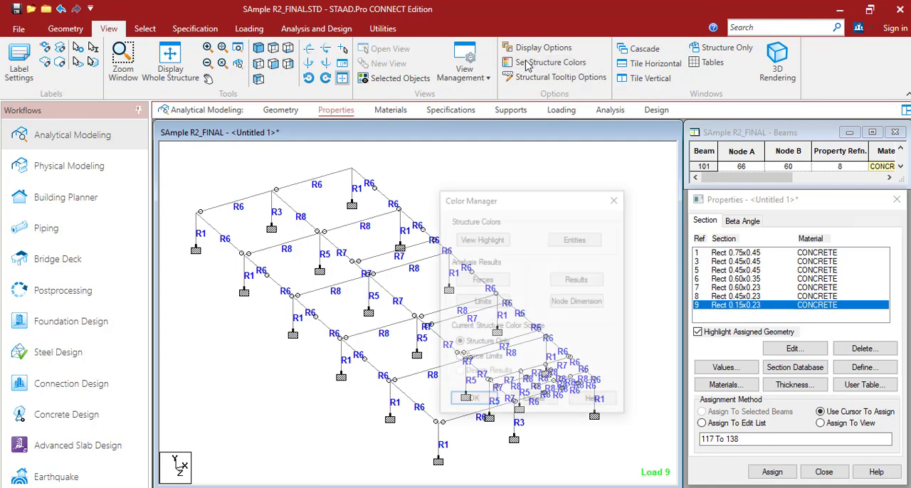
left_click_drag(515, 197, 661, 171)
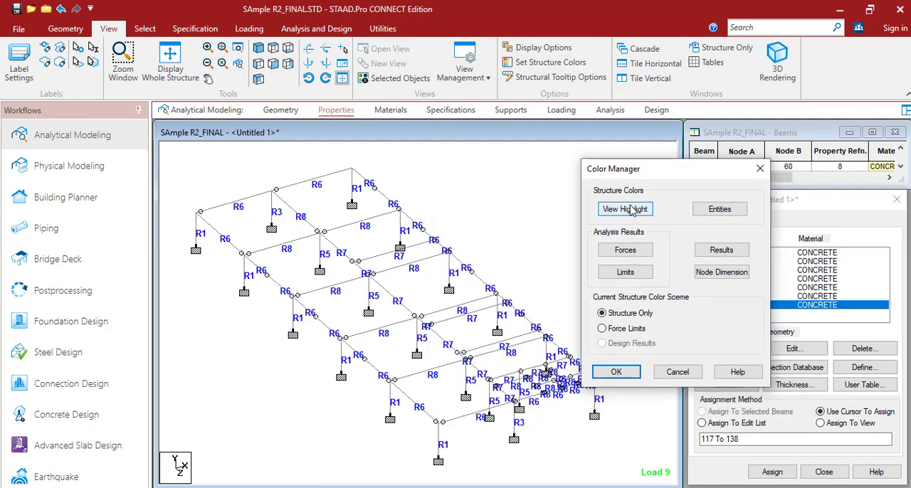
left_click(718, 209)
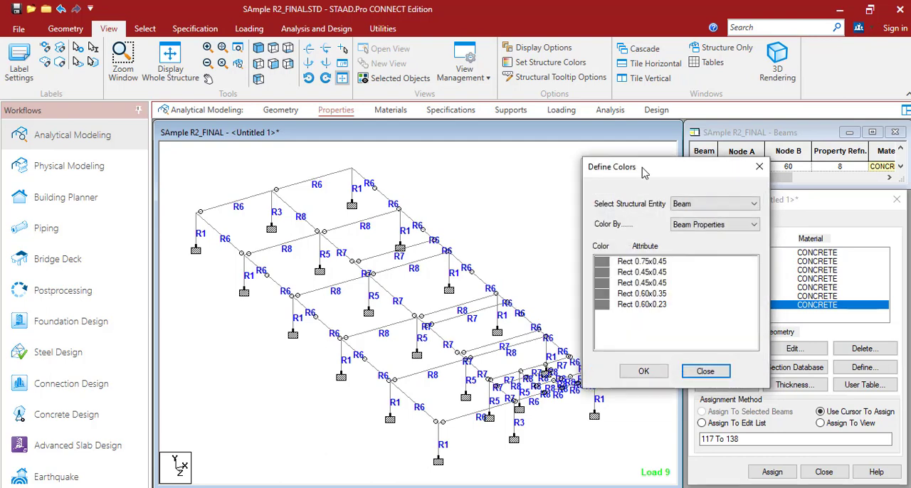
left_click_drag(643, 173, 511, 166)
left_click(581, 201)
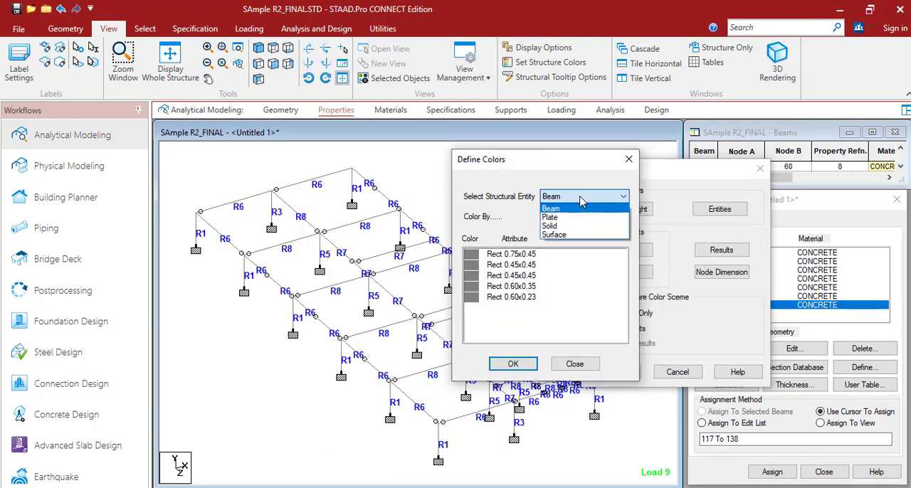
left_click(539, 167)
left_click_drag(516, 153, 440, 162)
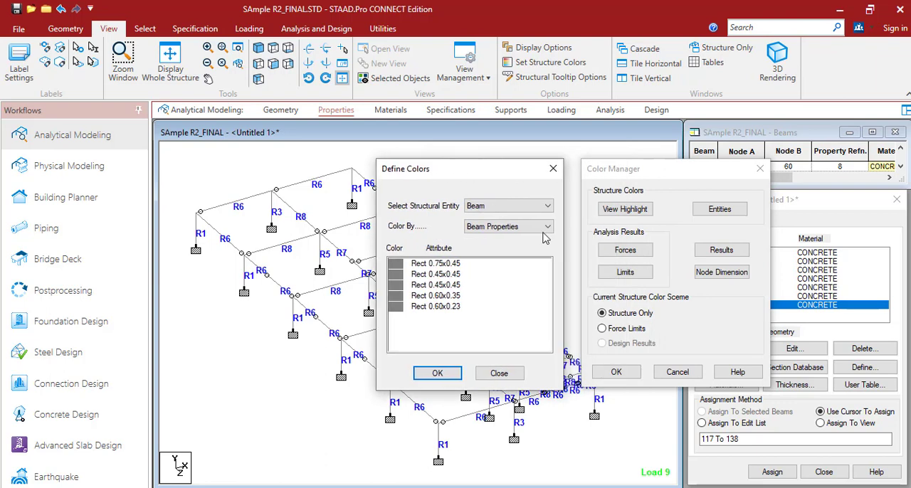
left_click(532, 207)
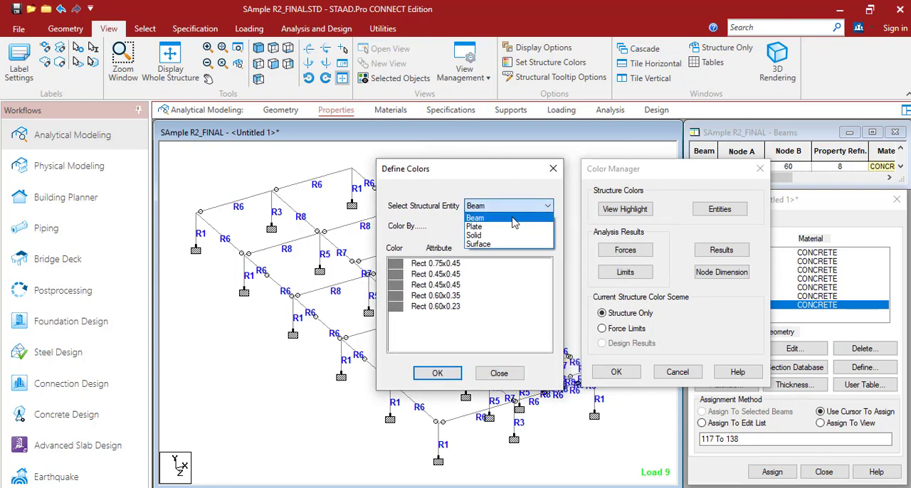
left_click(506, 217)
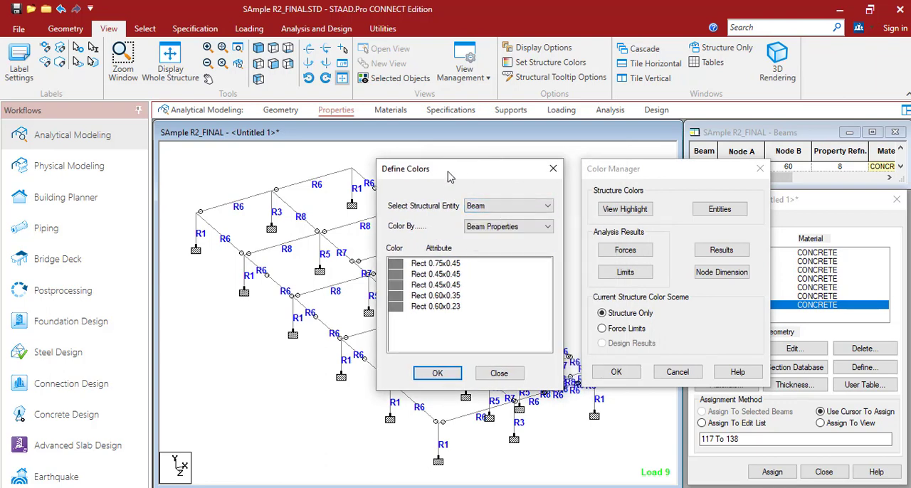
left_click_drag(451, 174, 755, 187)
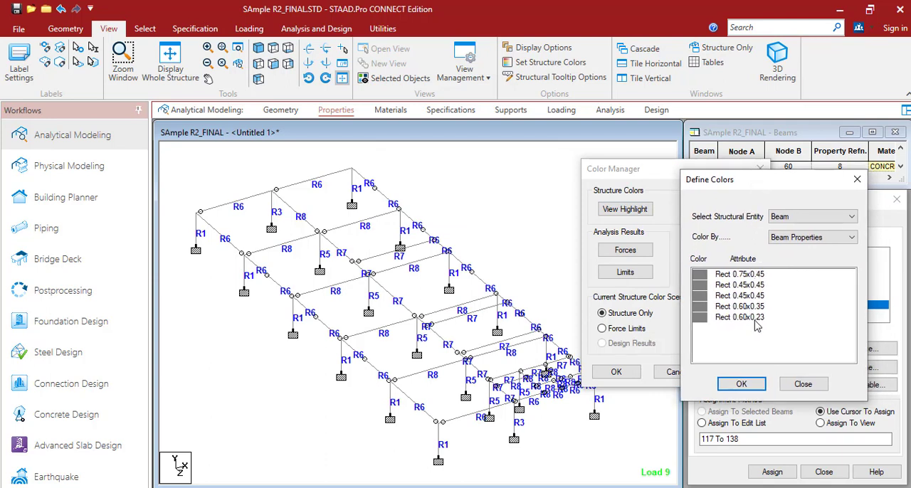
Assign red to the Rect 0.75x0.45 section and bright green to the first Rect 0.45x0.45 section
double_click(700, 276)
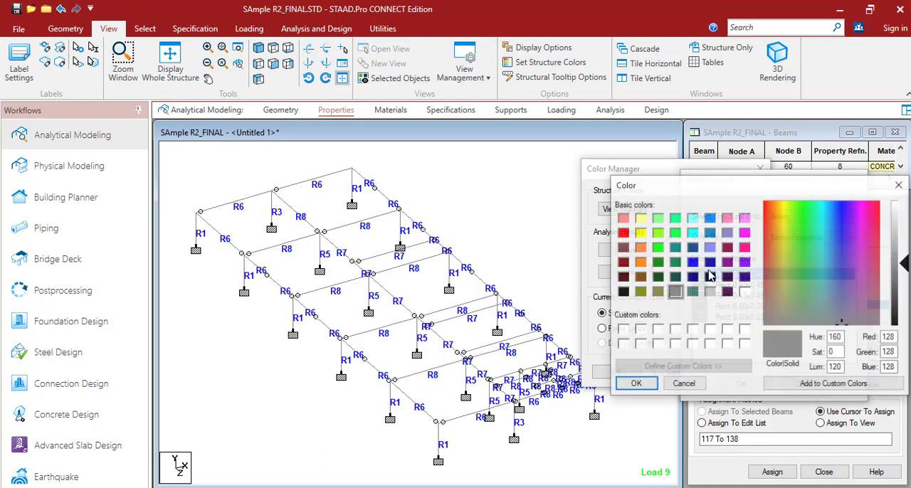
left_click(623, 233)
left_click(635, 384)
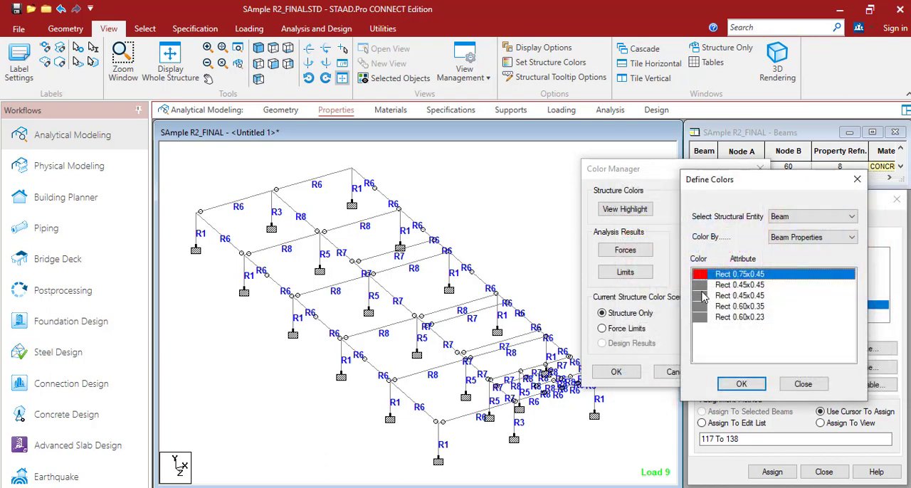
left_click(703, 286)
double_click(701, 286)
left_click(661, 248)
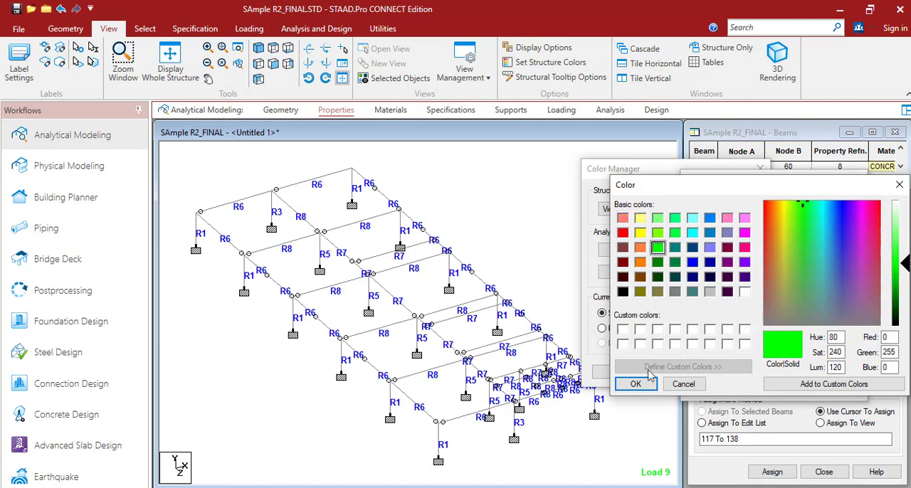
left_click(638, 382)
Assign pink (255, 0, 128) to the second Rect 0.45x0.45 section and teal to the Rect 0.60x0.35 section
double_click(699, 296)
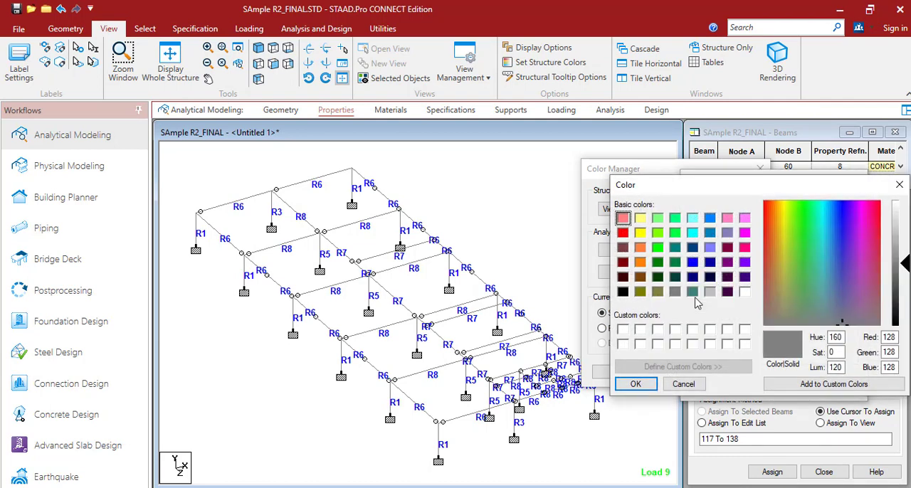
left_click(744, 248)
left_click(636, 384)
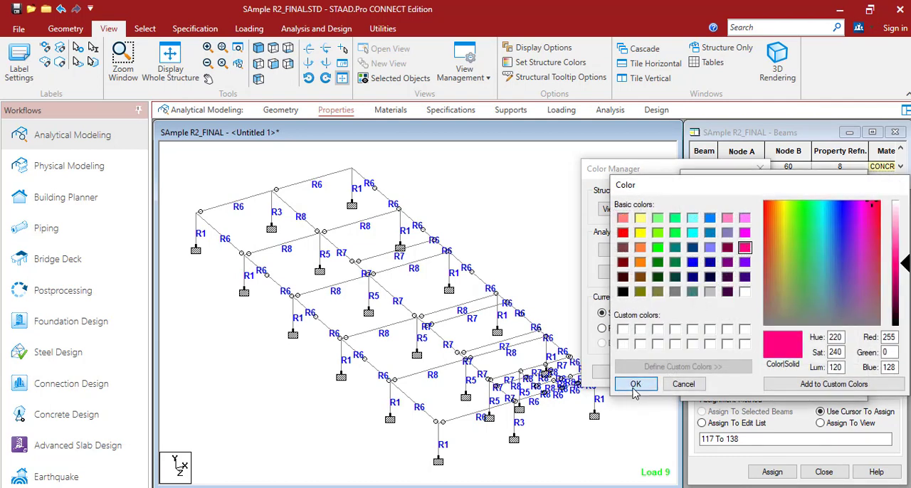
double_click(708, 307)
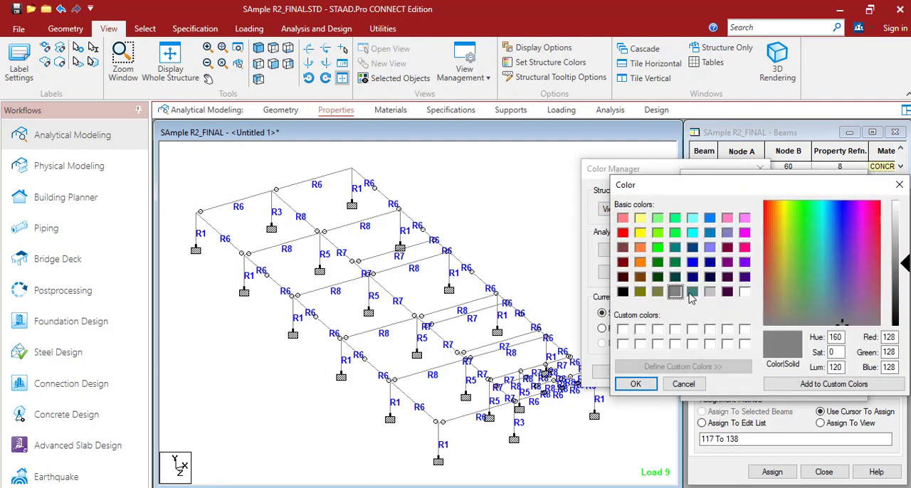
left_click(692, 292)
left_click(648, 384)
Assign cyan to the Rect 0.60x0.23 section and apply the section colours to the structure
double_click(704, 317)
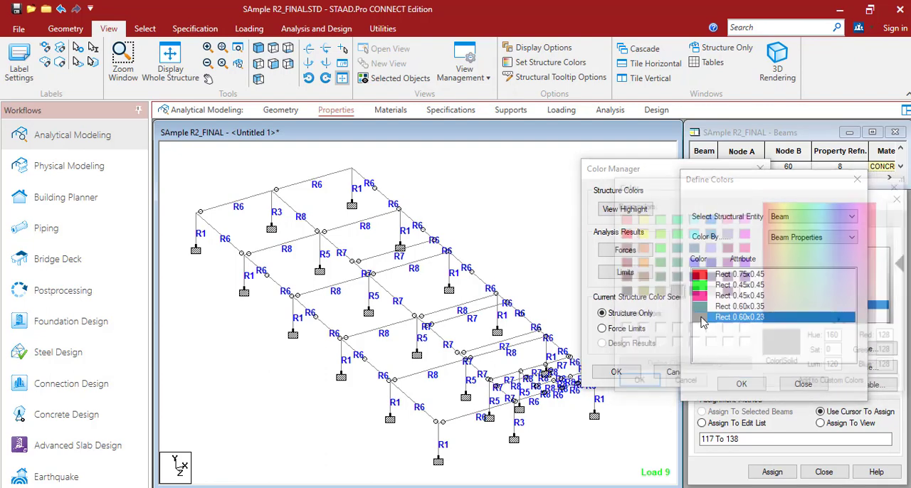
left_click(675, 292)
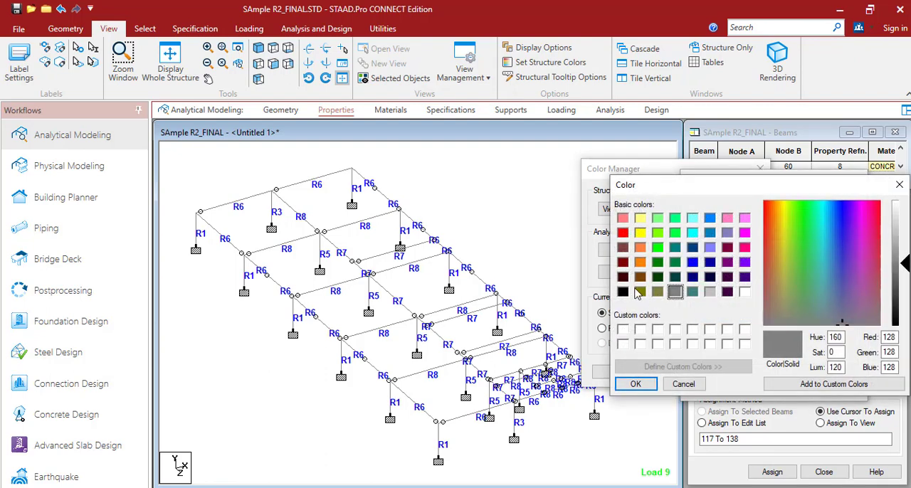
left_click(692, 233)
left_click(630, 384)
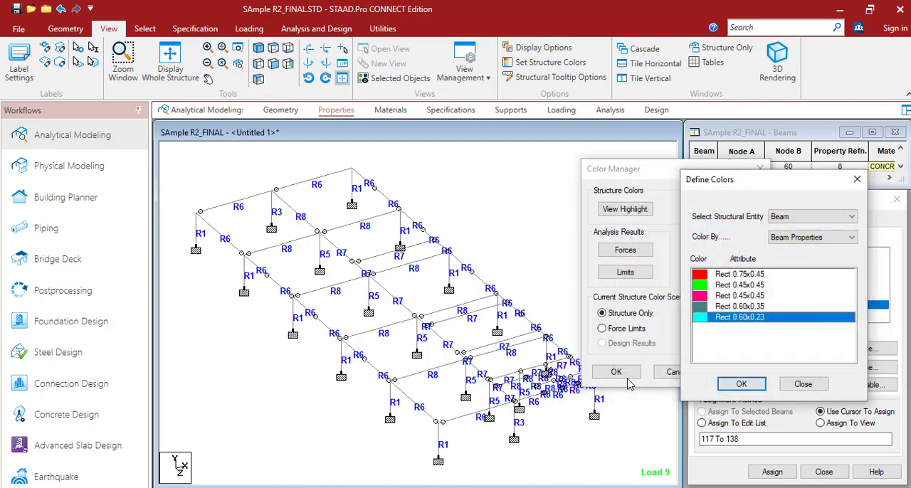
left_click(741, 385)
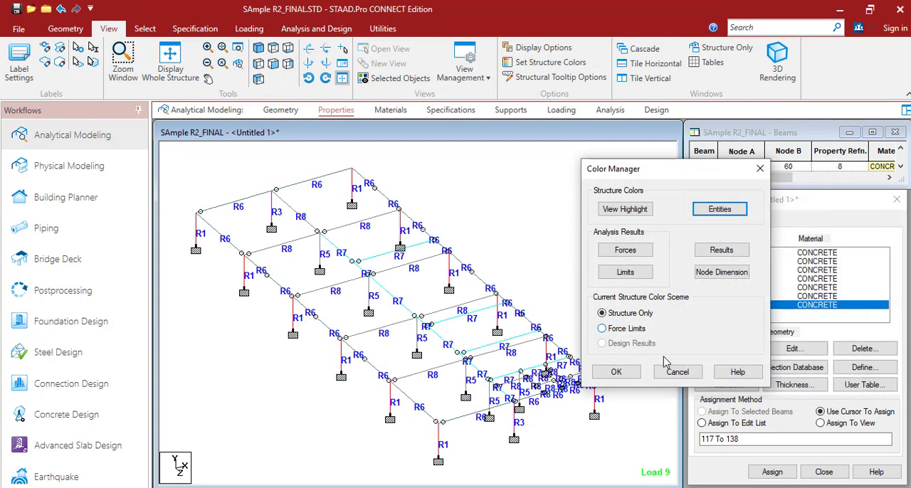
left_click(616, 372)
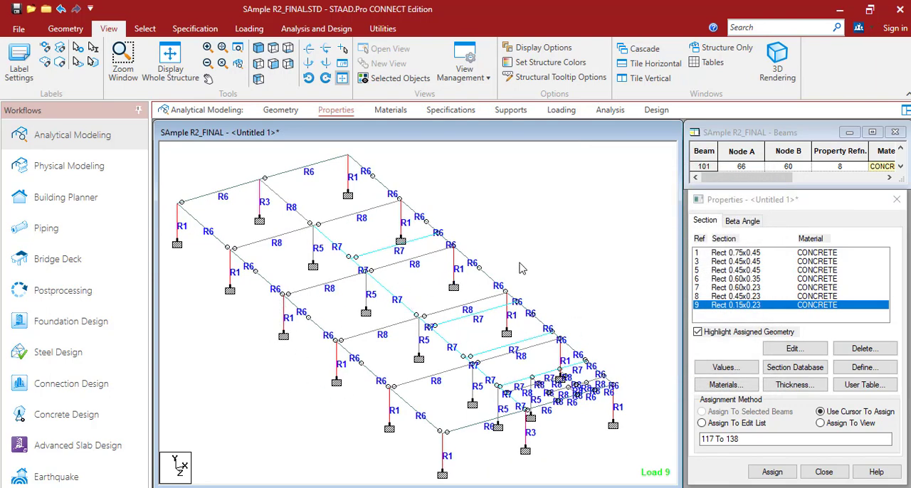
Display the isolated members with their section outlines and then as solid coloured sections, and inspect the colour-coded frame
scroll(531, 249, "down", 1)
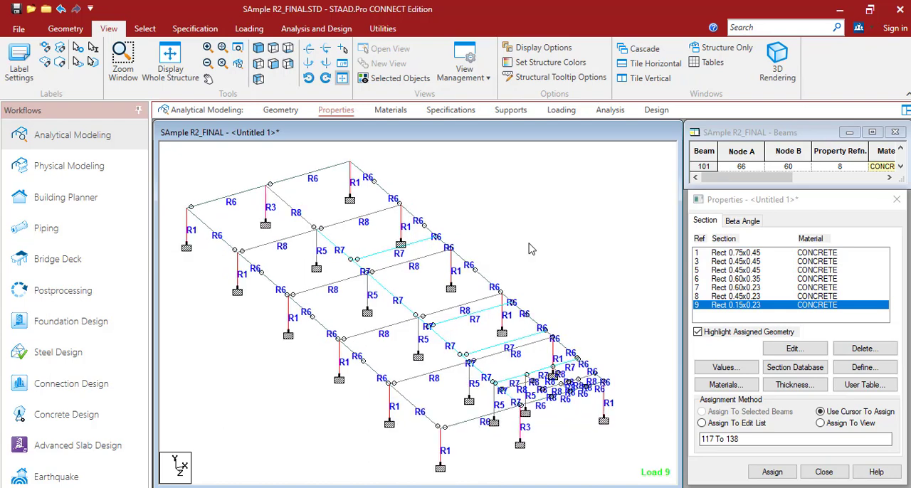
key("ctrl+2")
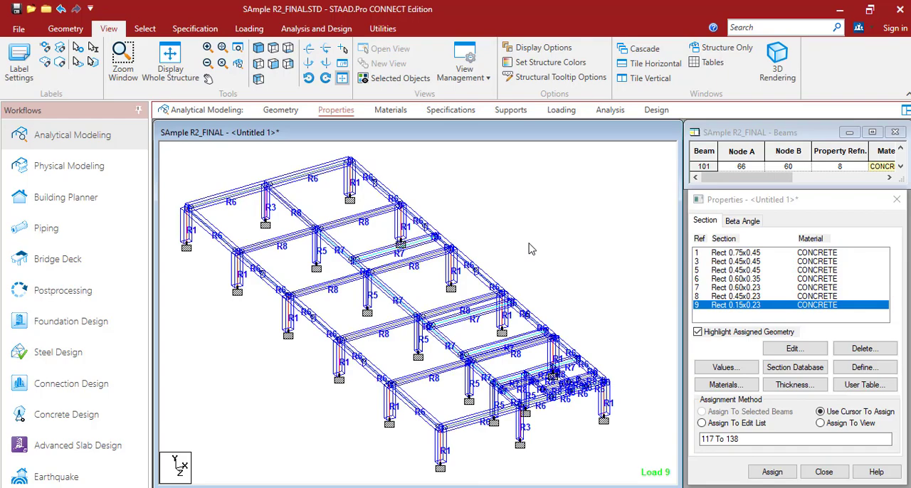
key("ctrl+4")
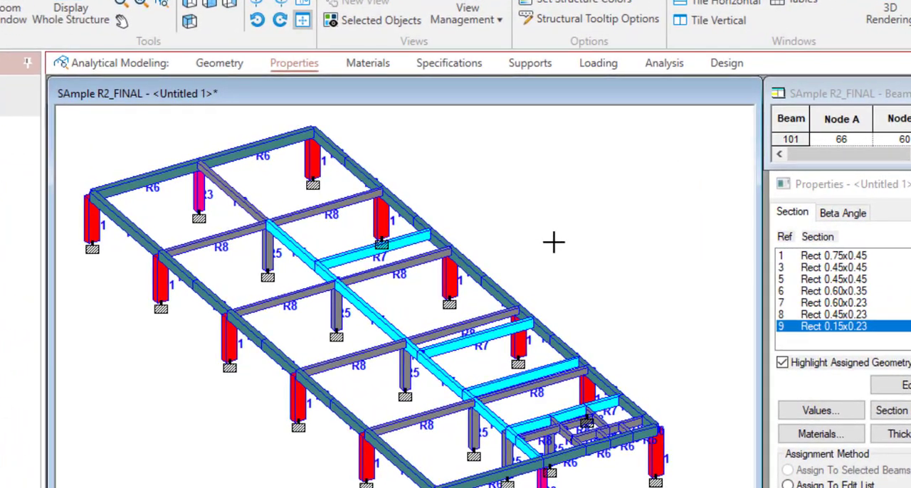
scroll(554, 242, "down", 2)
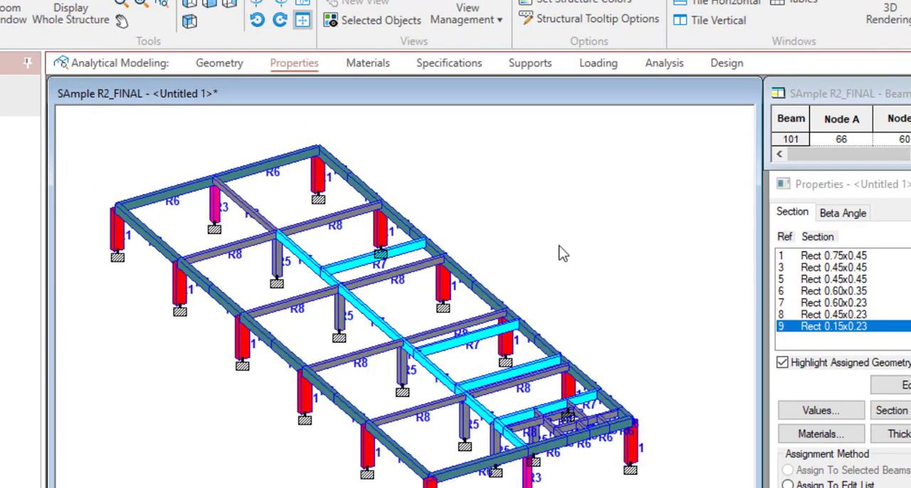
scroll(560, 247, "up", 1)
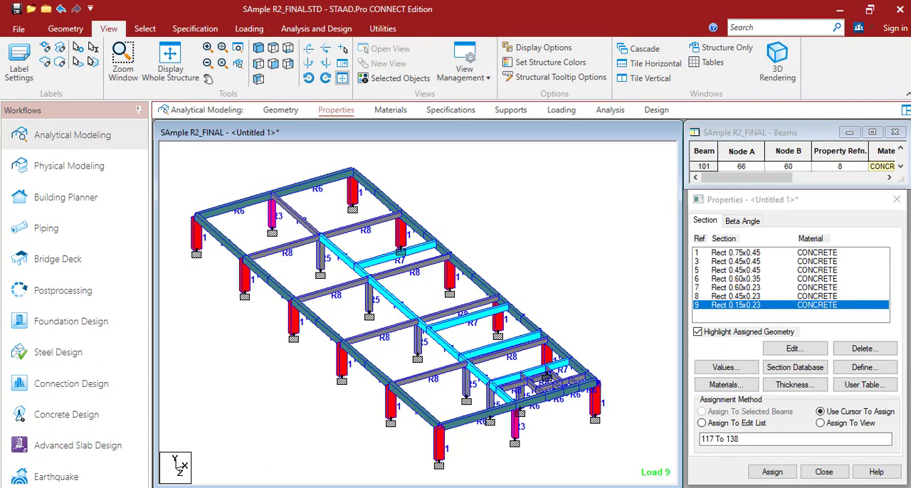
Switch to the open R0_Dharikheda_2022-02-12 model and display its section properties
mouse_move(601, 487)
left_click(684, 456)
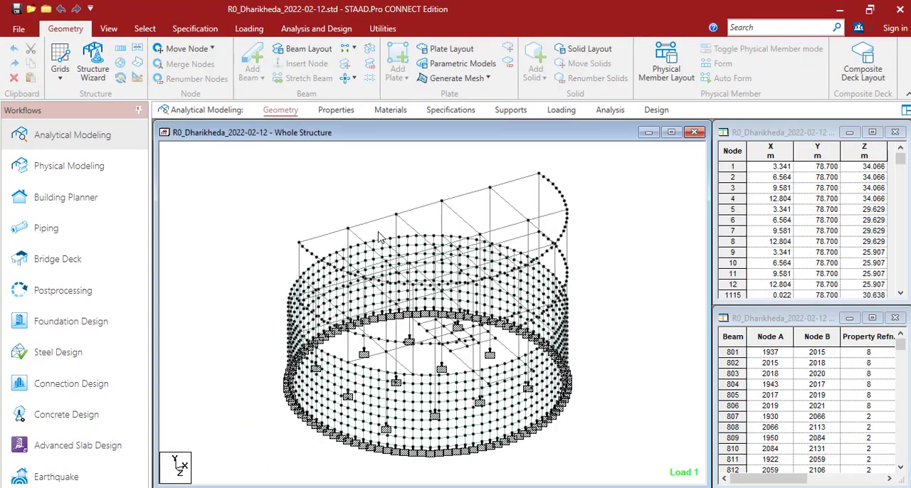
left_click(336, 110)
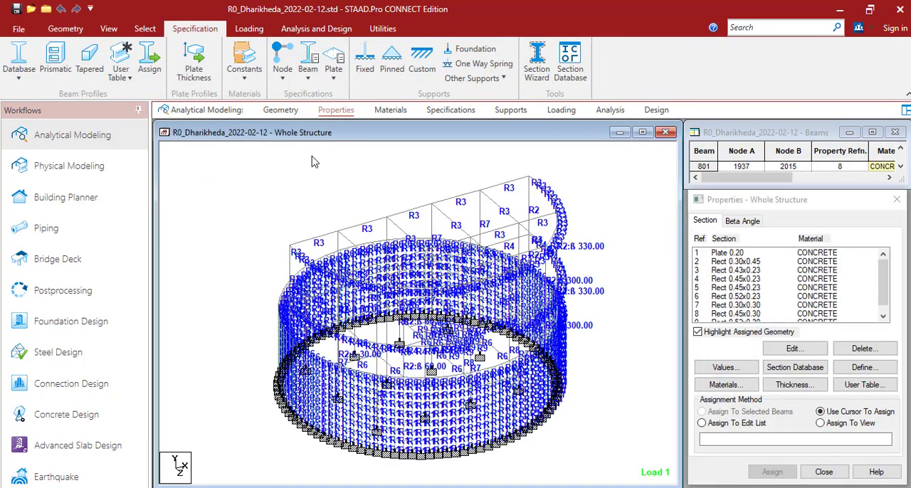
Set the beam entity colours to go by Beam Properties and assign red to the Rect 0.30x0.45 section
left_click(107, 29)
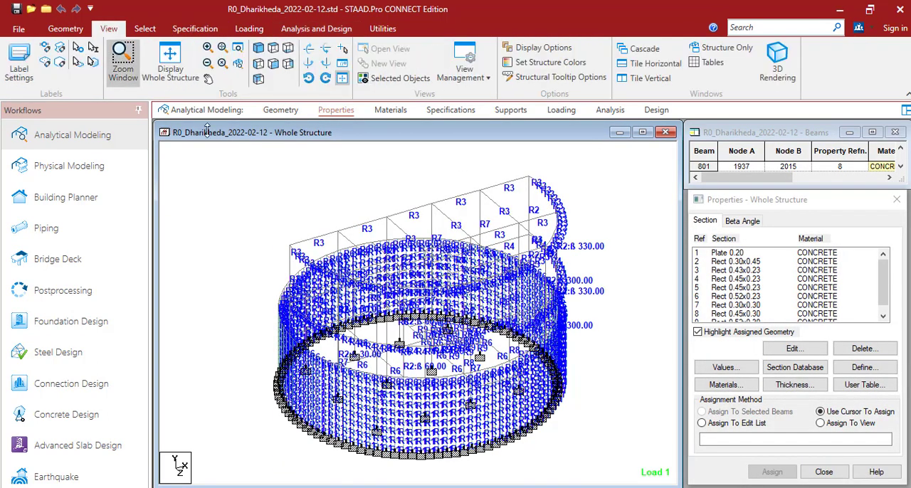
left_click(574, 64)
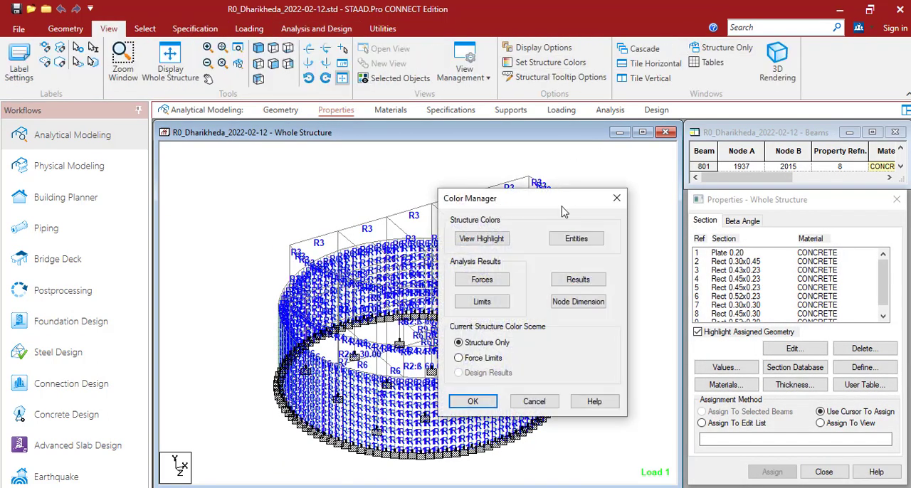
left_click(575, 237)
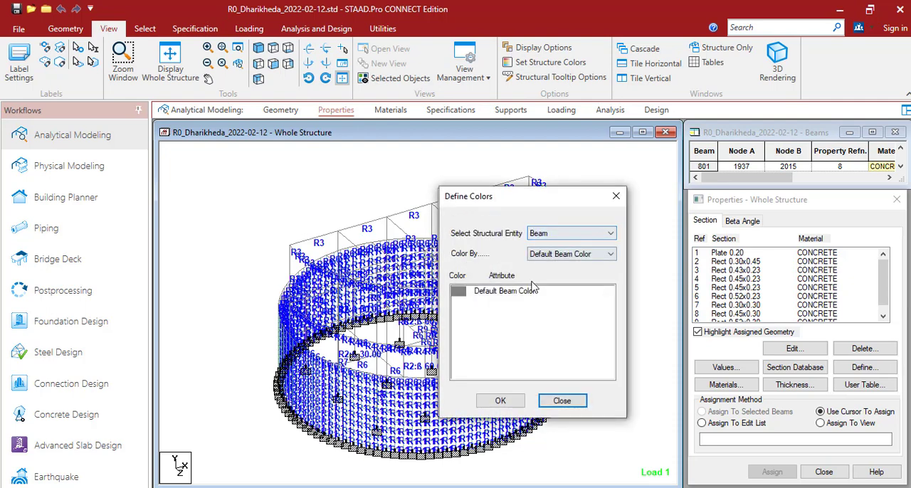
left_click(557, 254)
left_click(561, 274)
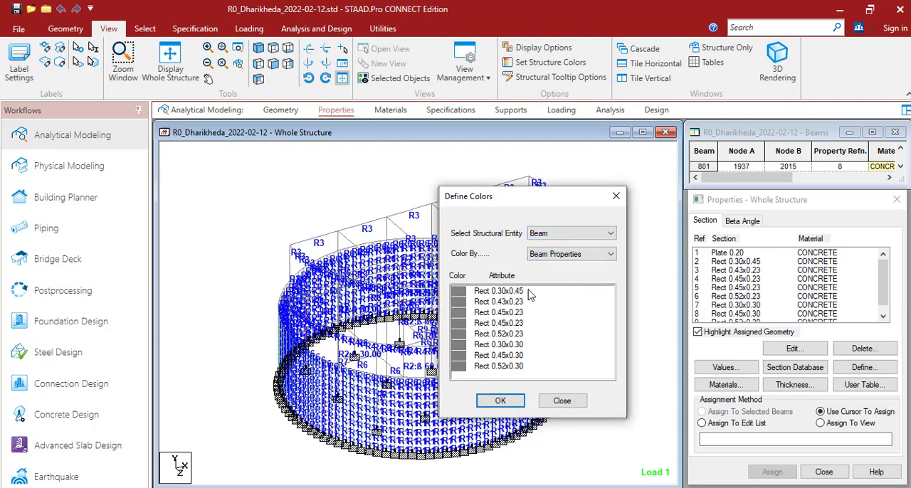
double_click(459, 291)
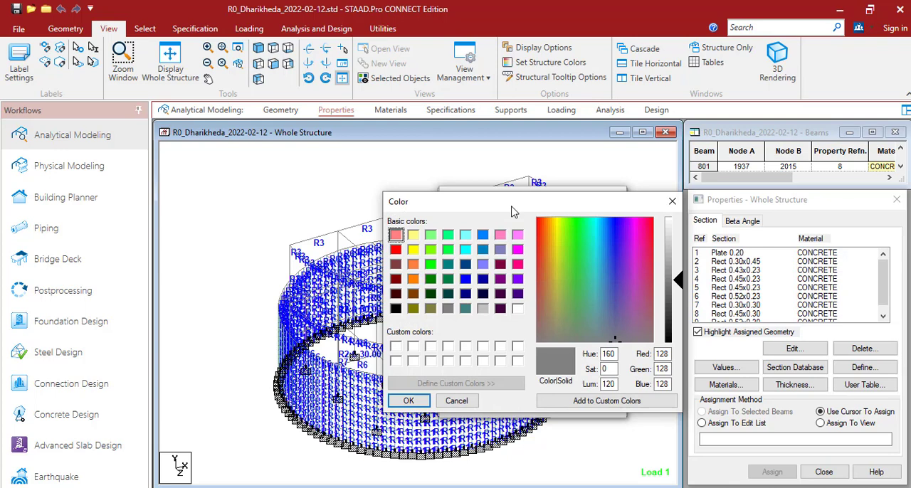
left_click(395, 249)
left_click(410, 401)
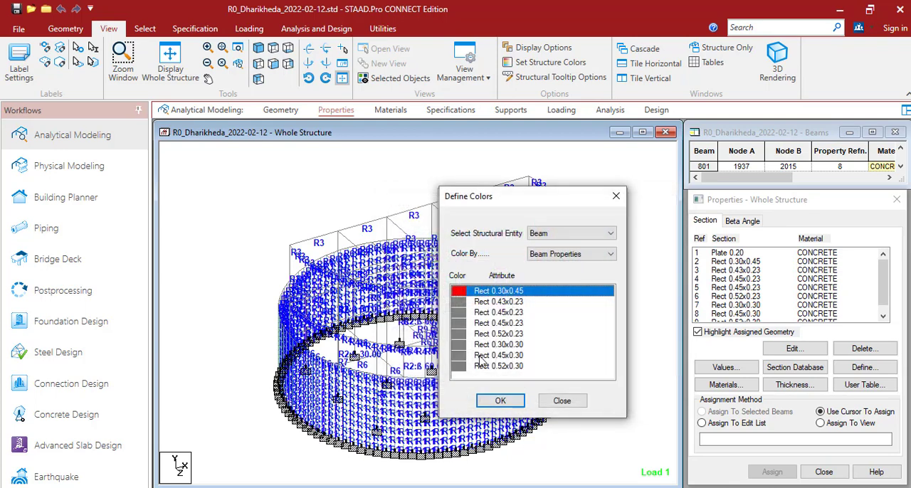
Assign bright green to the Rect 0.43x0.23 beam section
left_click(455, 303)
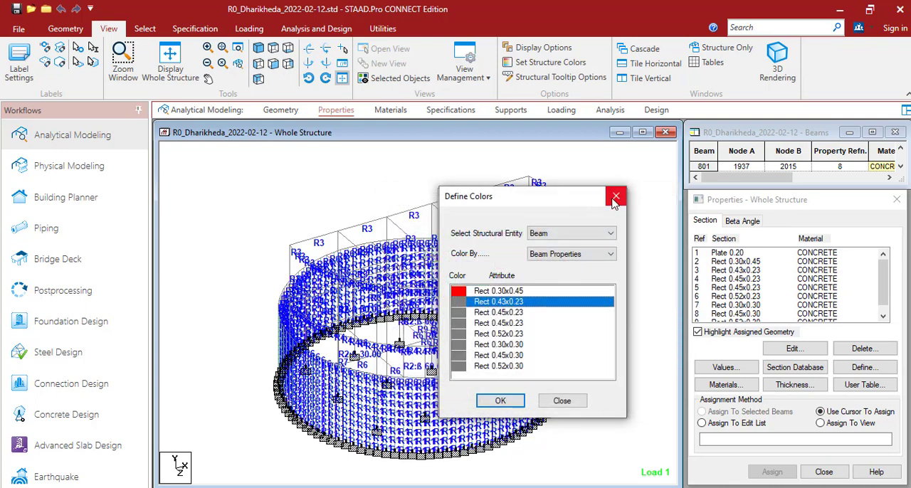
left_click_drag(535, 198, 724, 184)
left_click(558, 206)
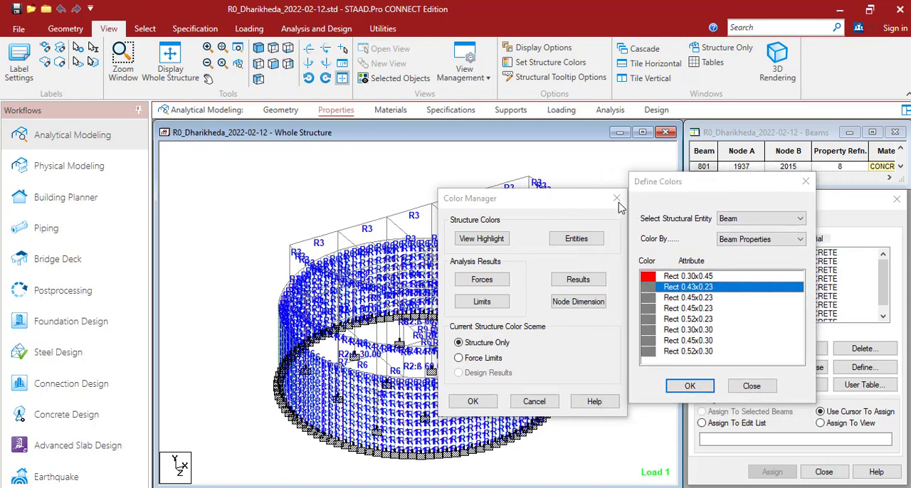
double_click(649, 291)
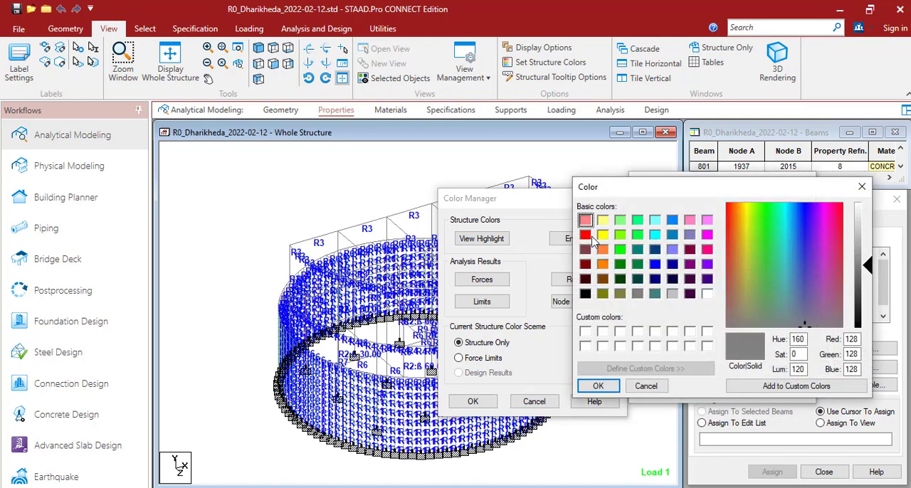
left_click(620, 249)
left_click(598, 385)
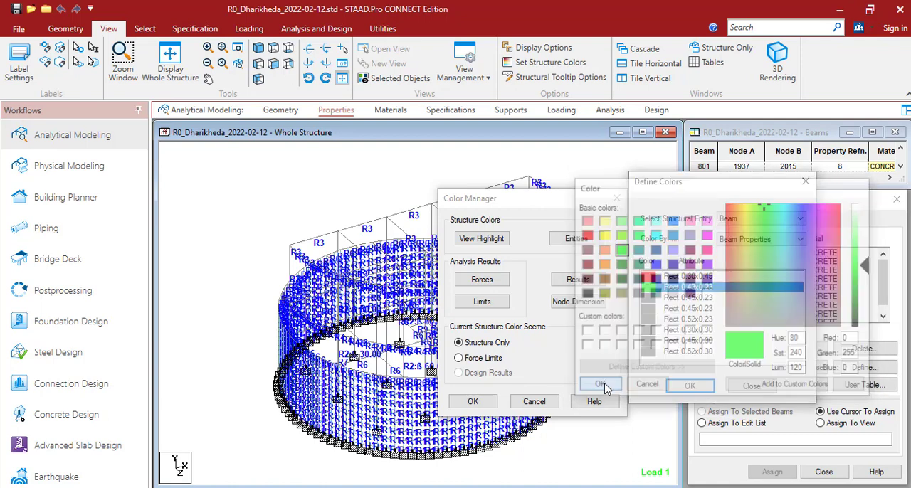
Assign bright pink to the first Rect 0.45x0.23 section and olive to the second Rect 0.45x0.23 section
double_click(646, 298)
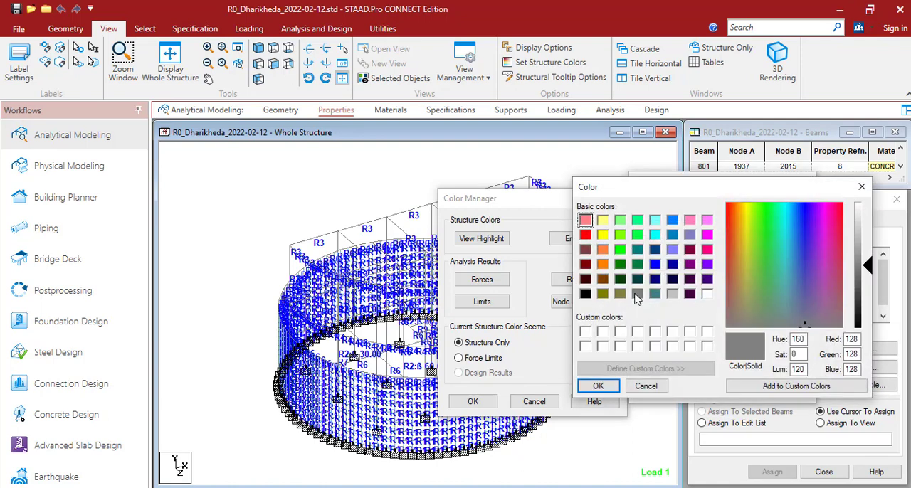
left_click(707, 250)
left_click(598, 386)
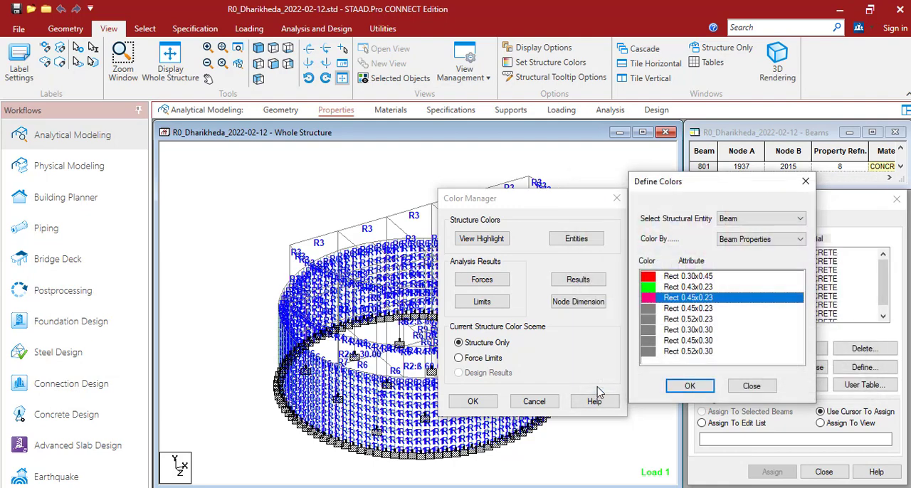
double_click(651, 308)
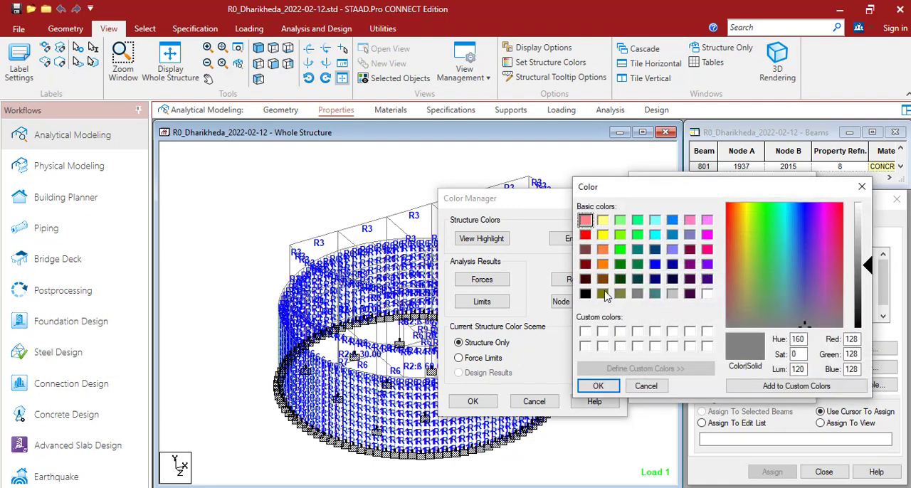
left_click(604, 295)
left_click(598, 386)
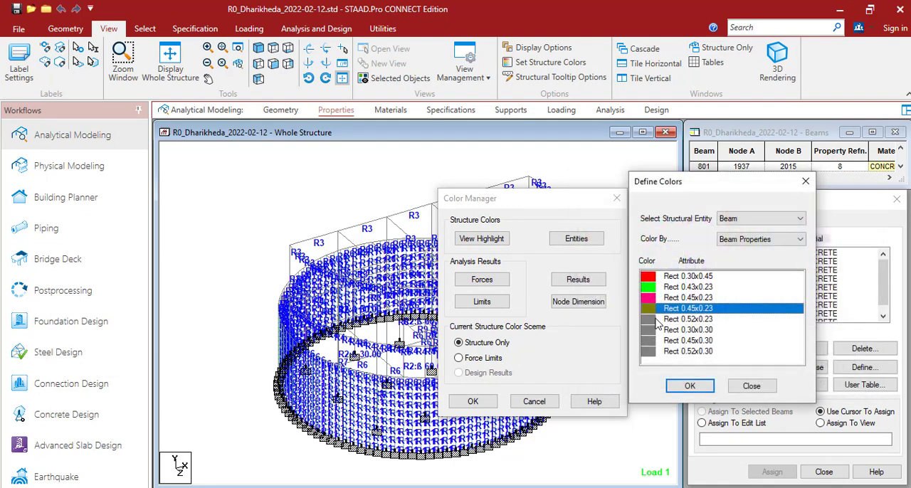
Assign blue to the Rect 0.52x0.23 section and violet to the Rect 0.30x0.30 section
double_click(652, 319)
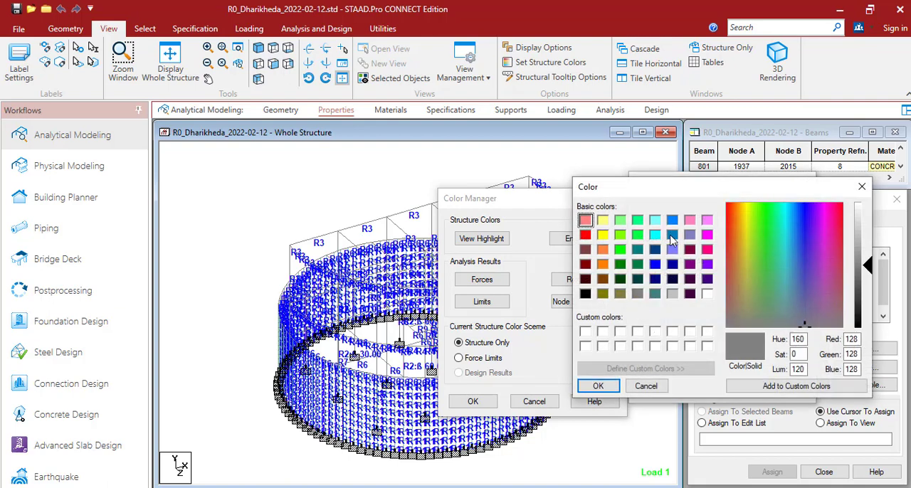
left_click(654, 264)
left_click(598, 385)
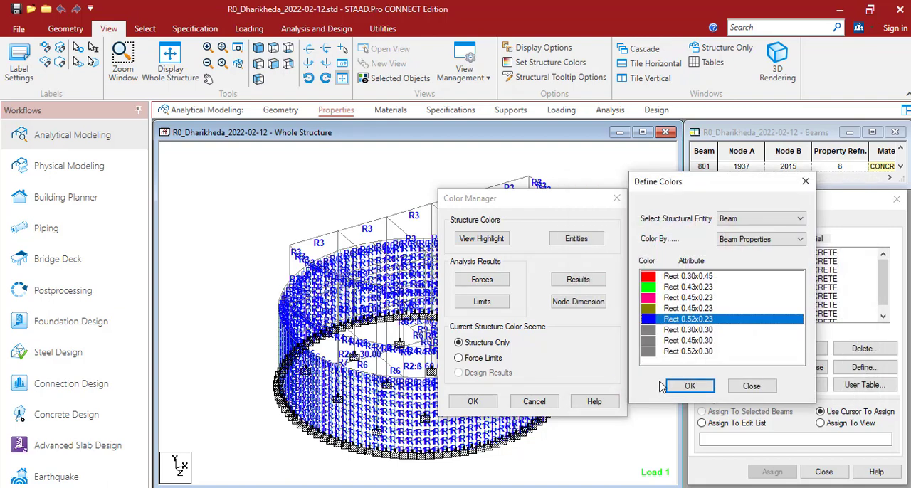
double_click(652, 330)
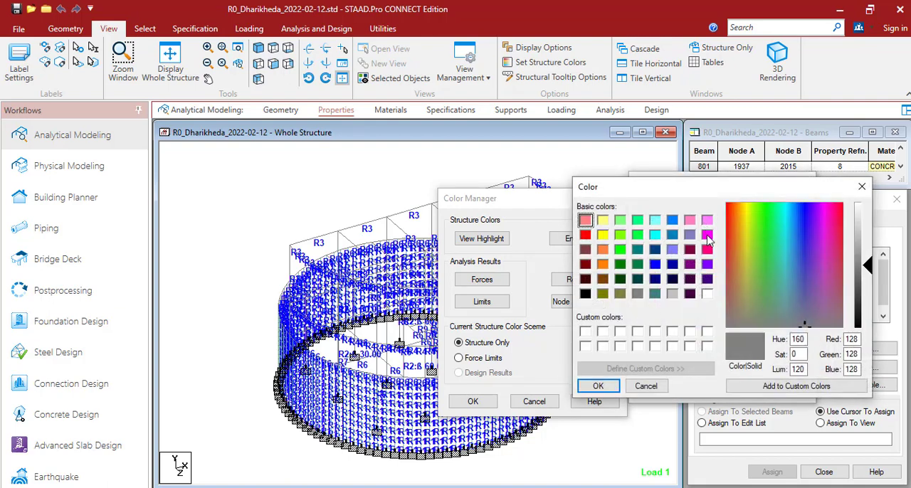
left_click(708, 264)
left_click(598, 385)
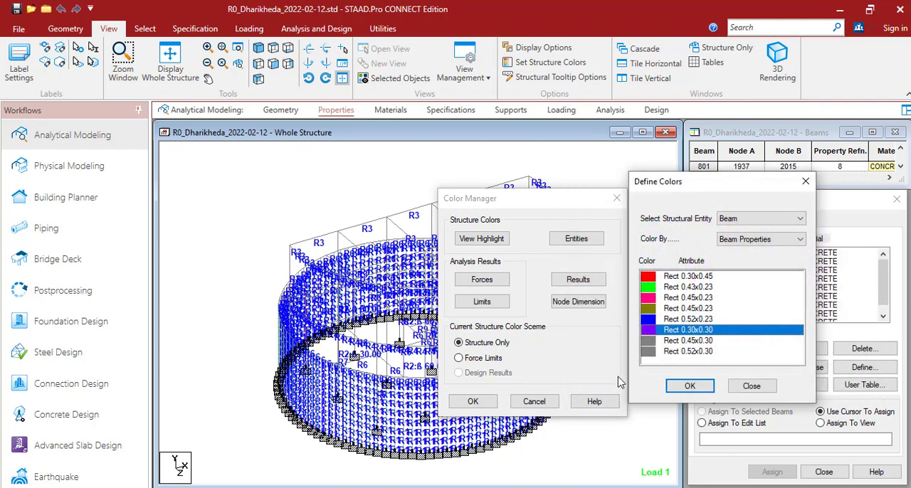
Apply the section colours to the structure and display the members as solid coloured sections
left_click(688, 391)
left_click(472, 401)
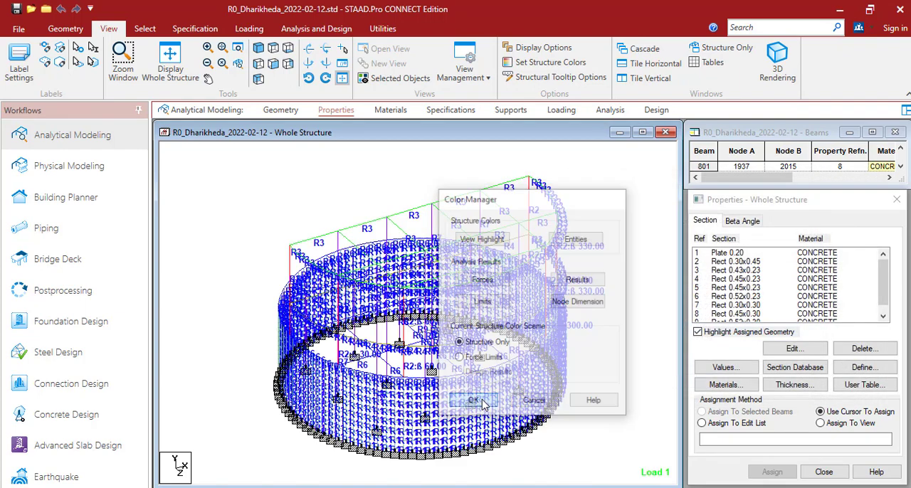
middle_click_drag(624, 361, 579, 371)
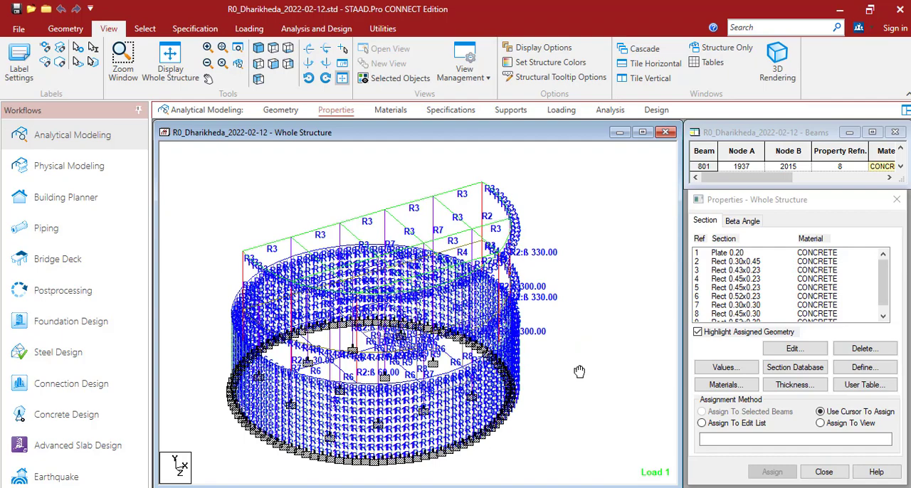
scroll(571, 357, "up", 2)
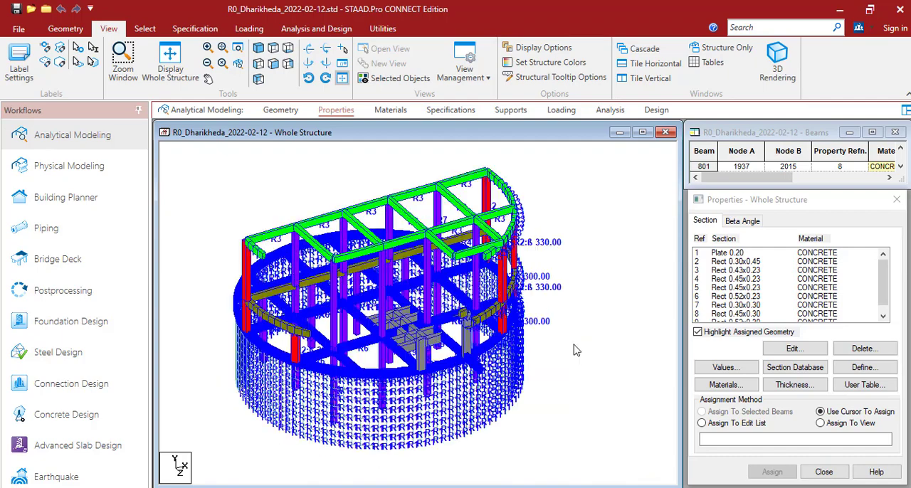
scroll(577, 350, "down", 1)
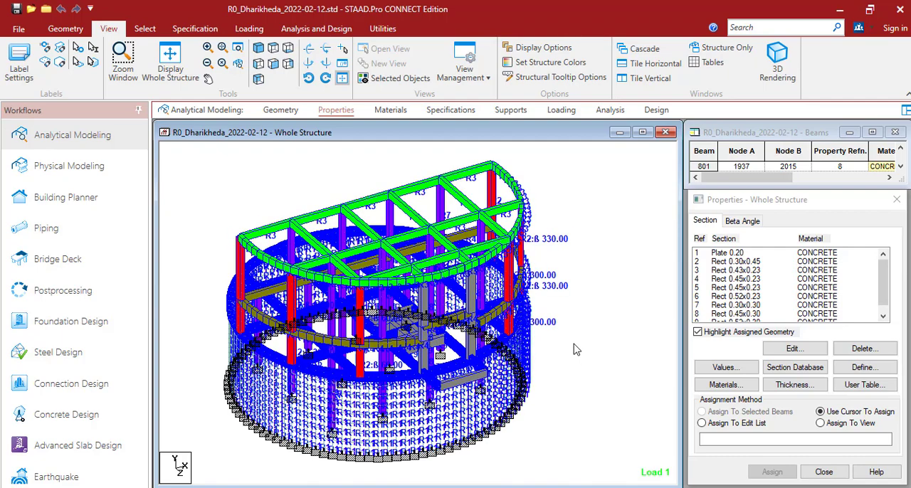